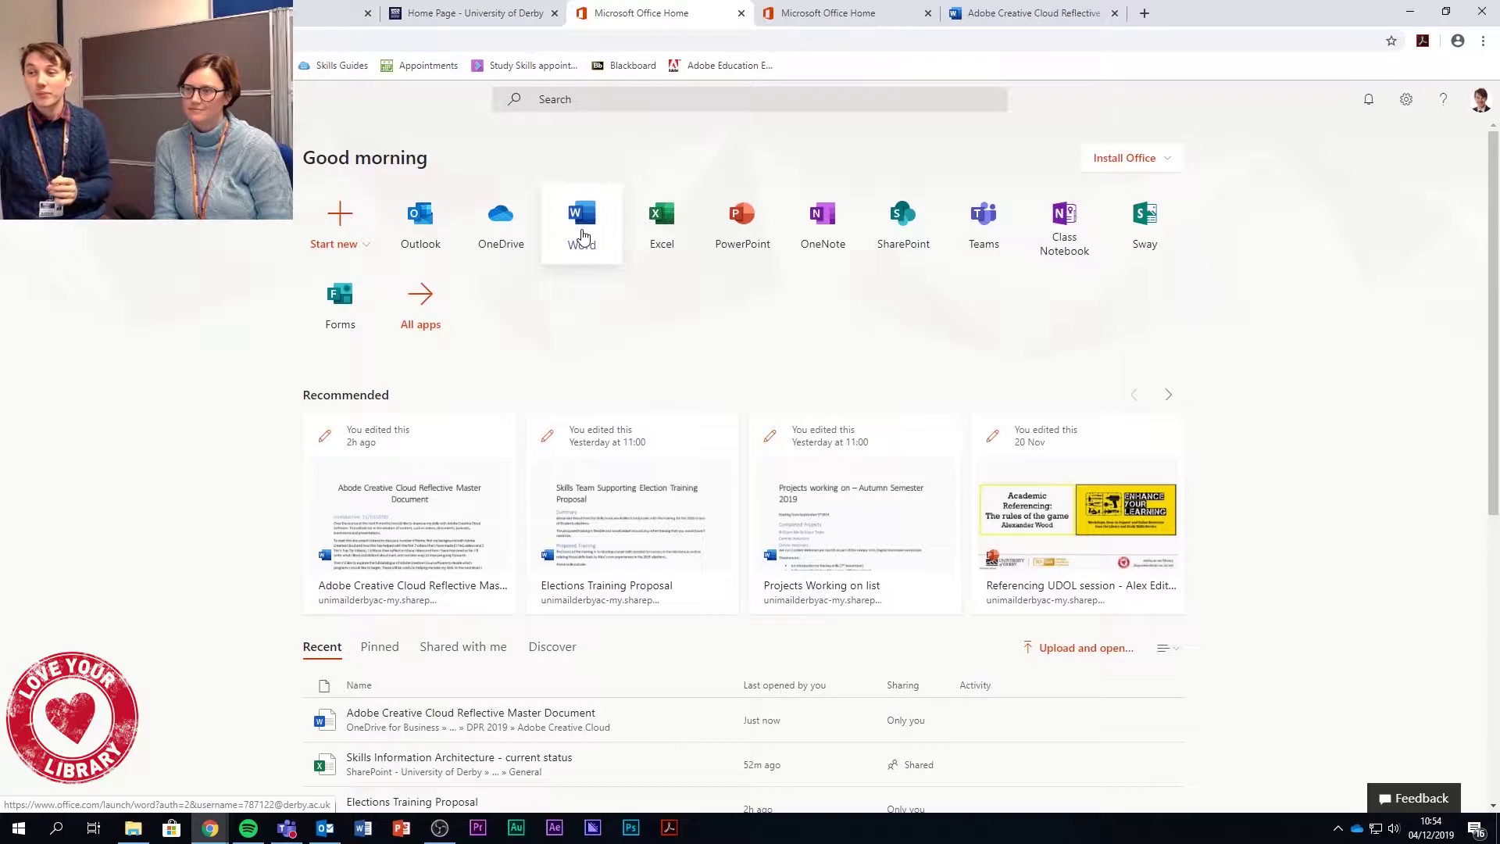
Open the recommended Adobe Creative Cloud Reflective Master Document and show it in Immersive Reader
scroll(596, 294, "down", 2)
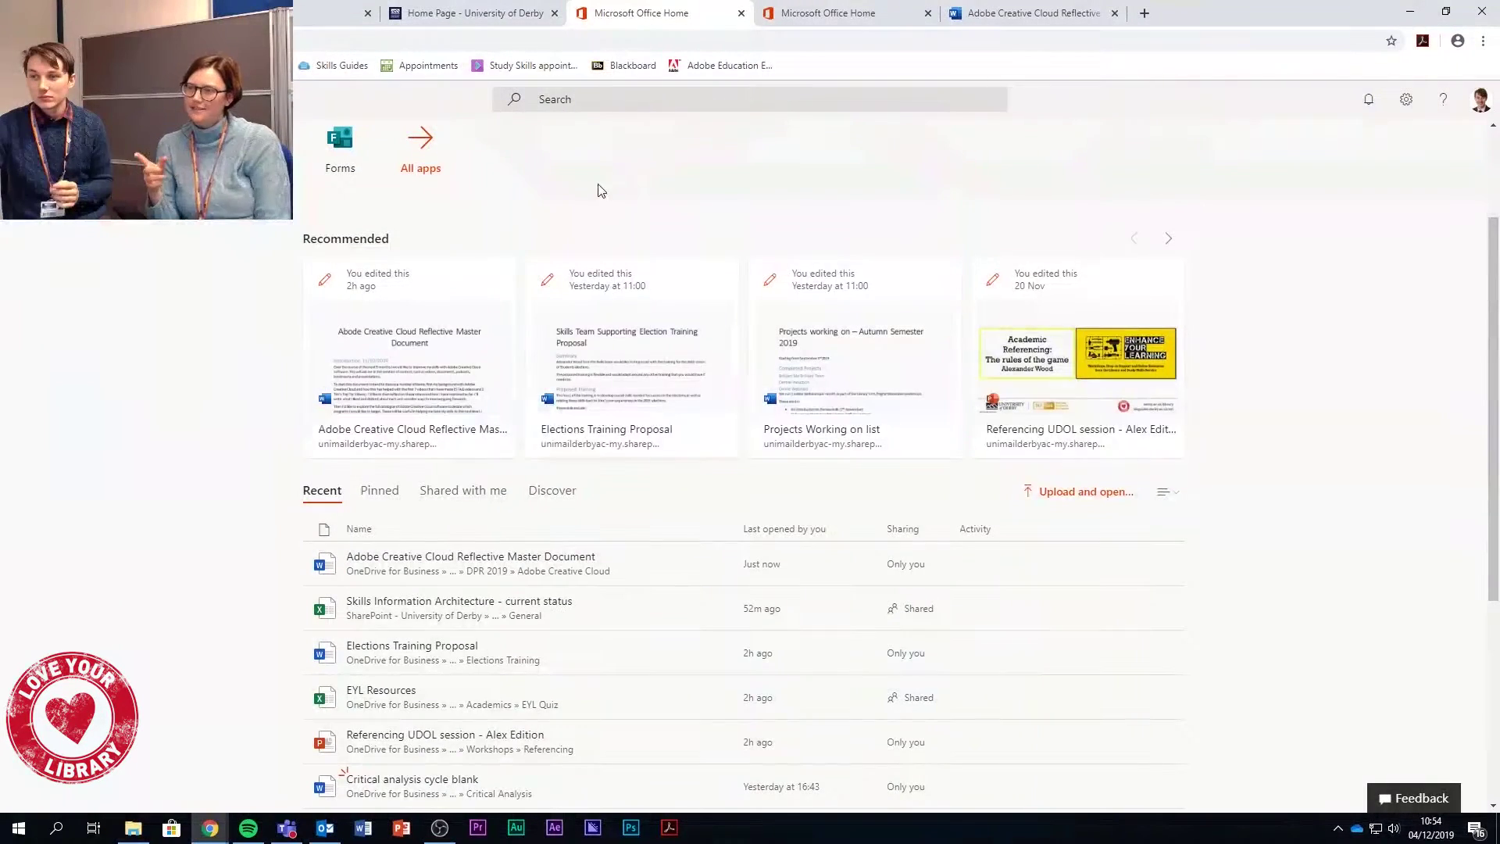
left_click(438, 377)
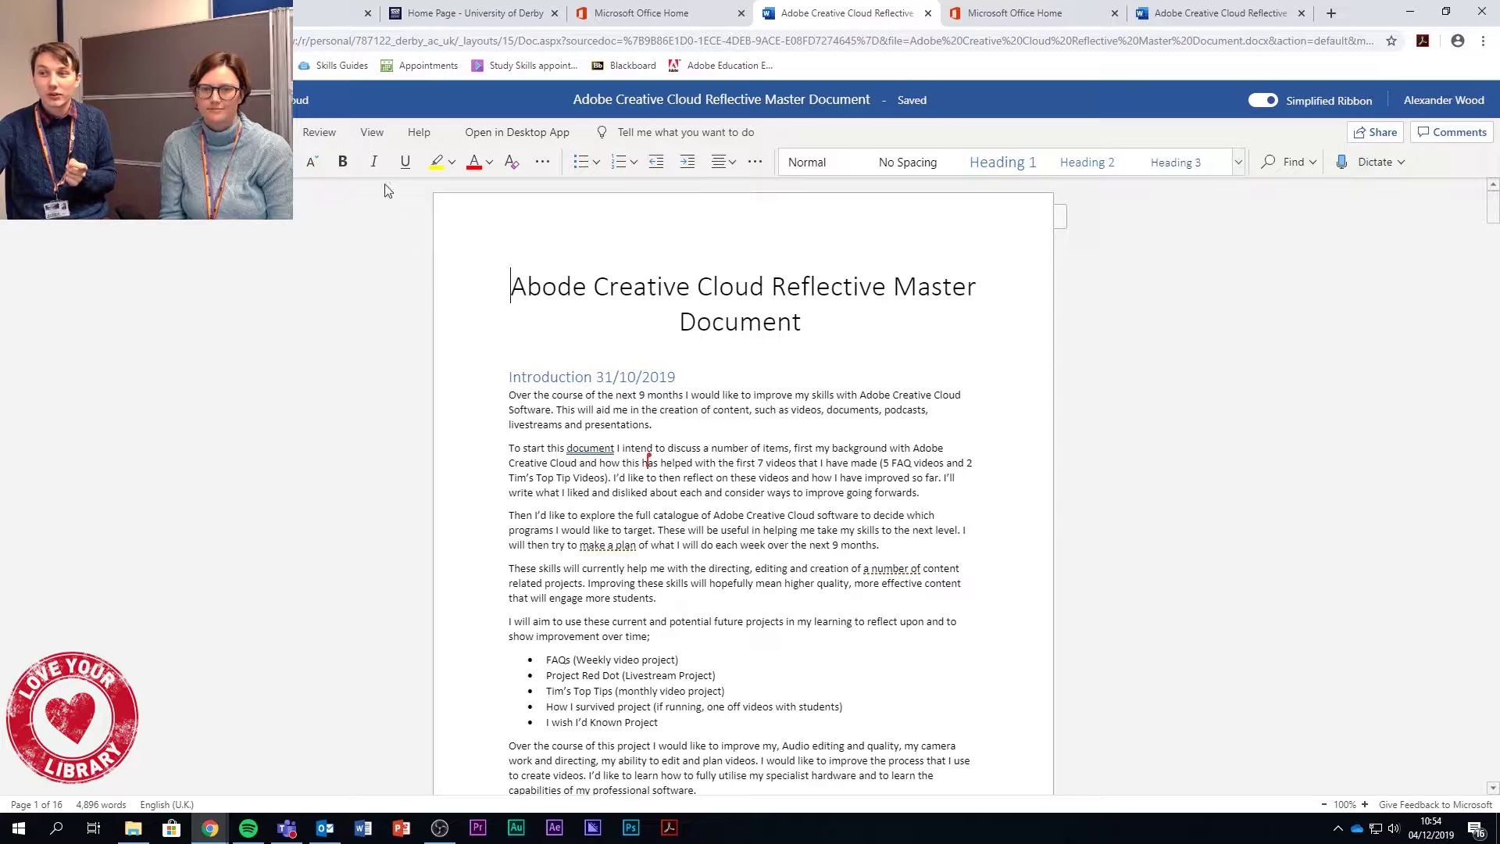
left_click(373, 133)
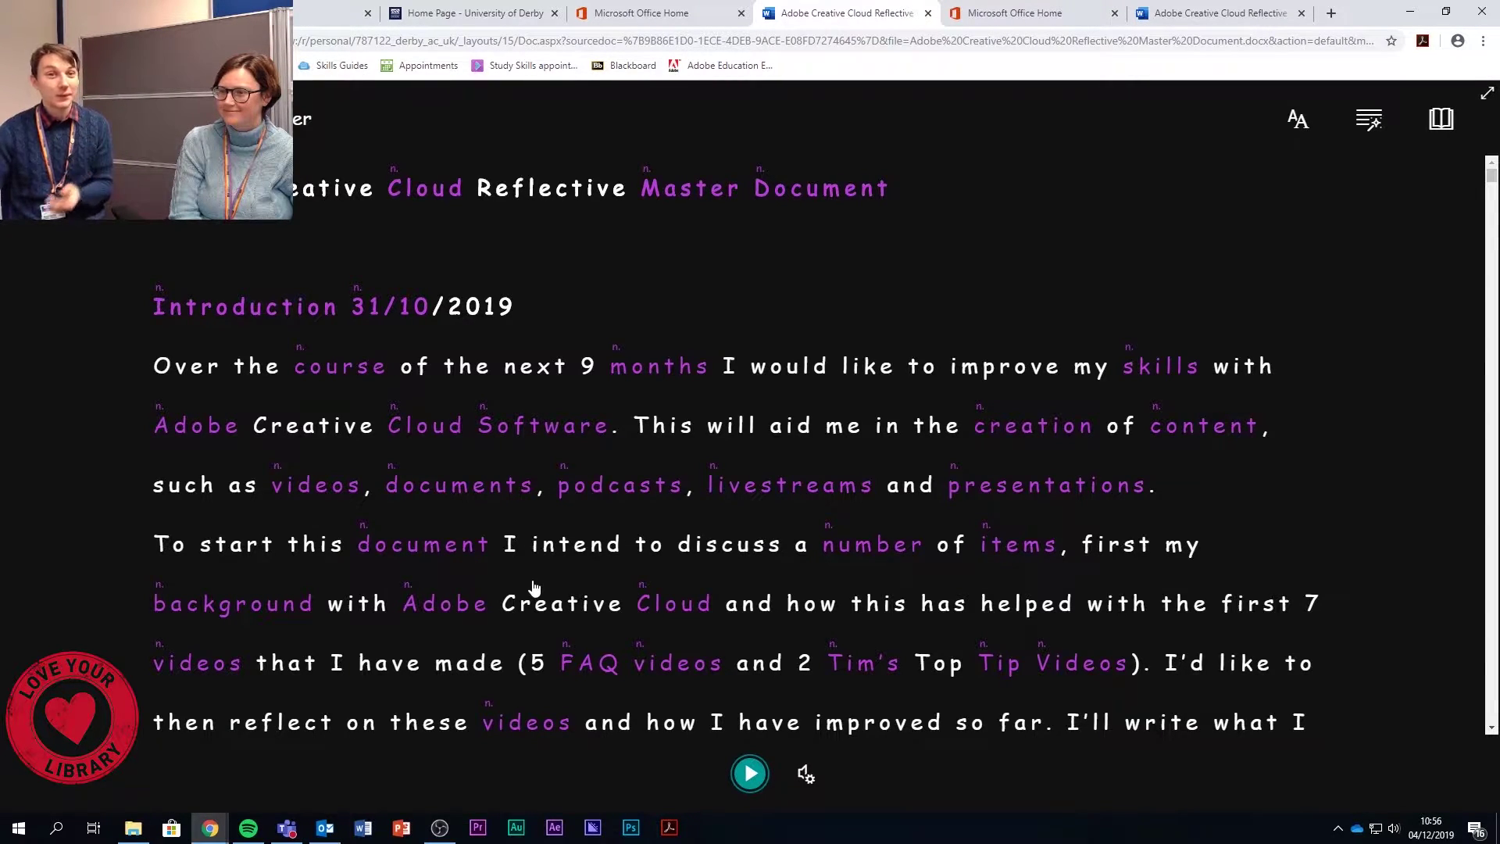
Listen to the opening of the document with read-aloud and pause the playback
left_click(747, 777)
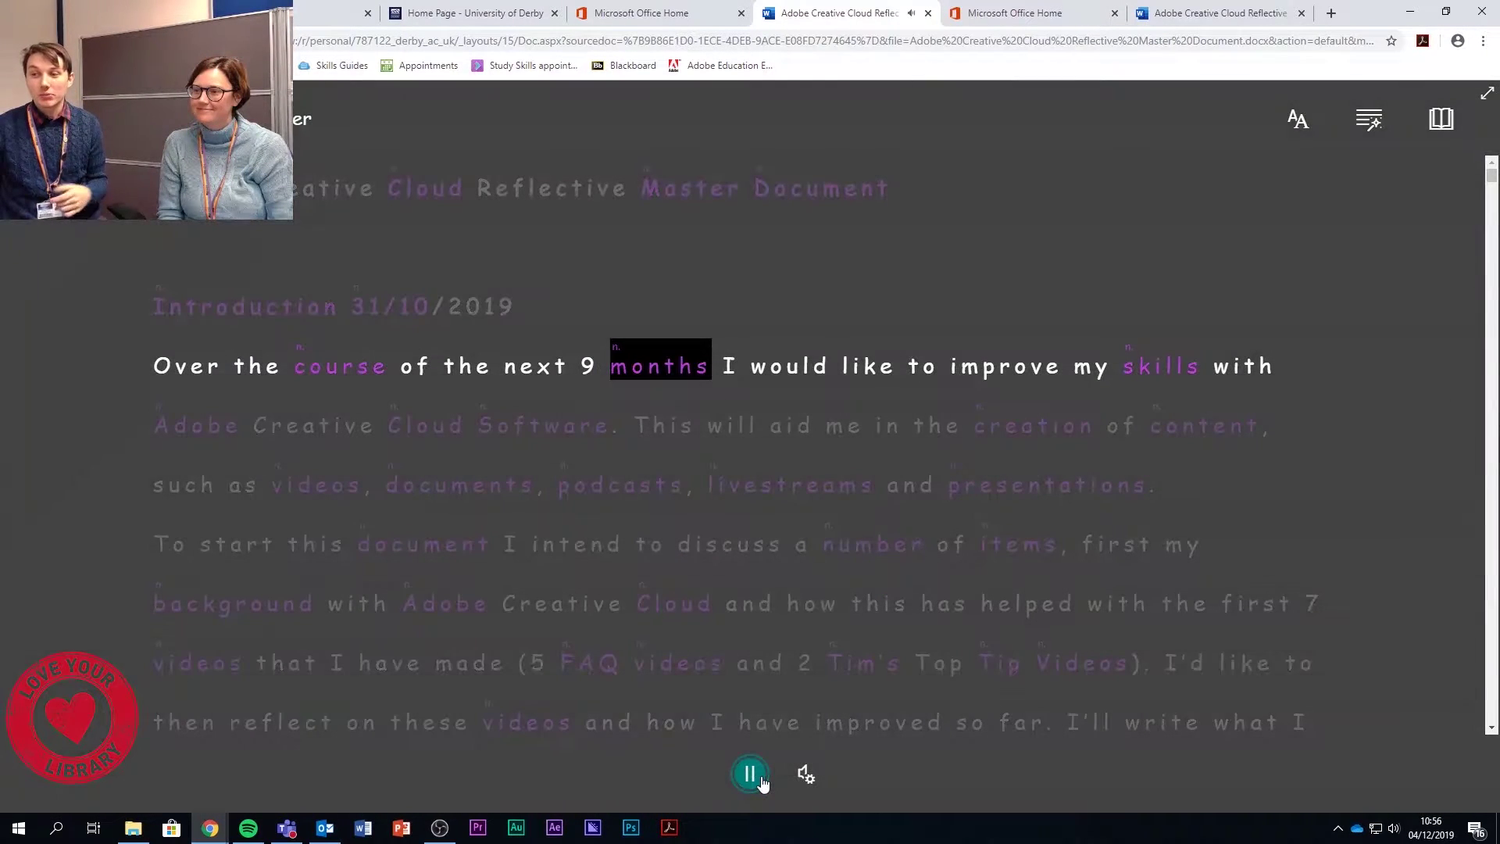
left_click(746, 776)
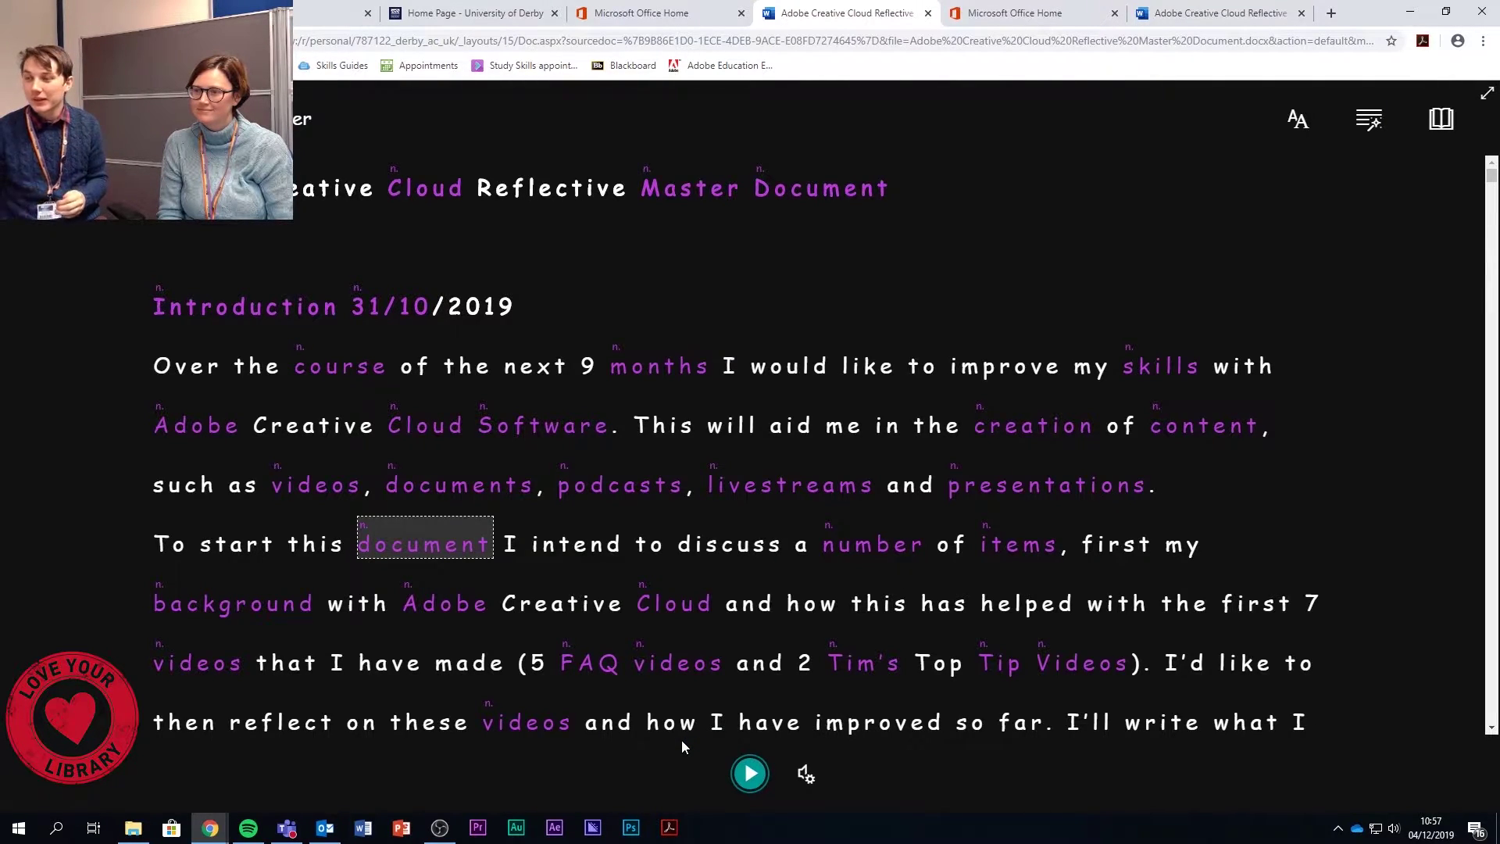
Switch Increase Spacing off and back on, and set the reader's text size to 36
left_click(1297, 121)
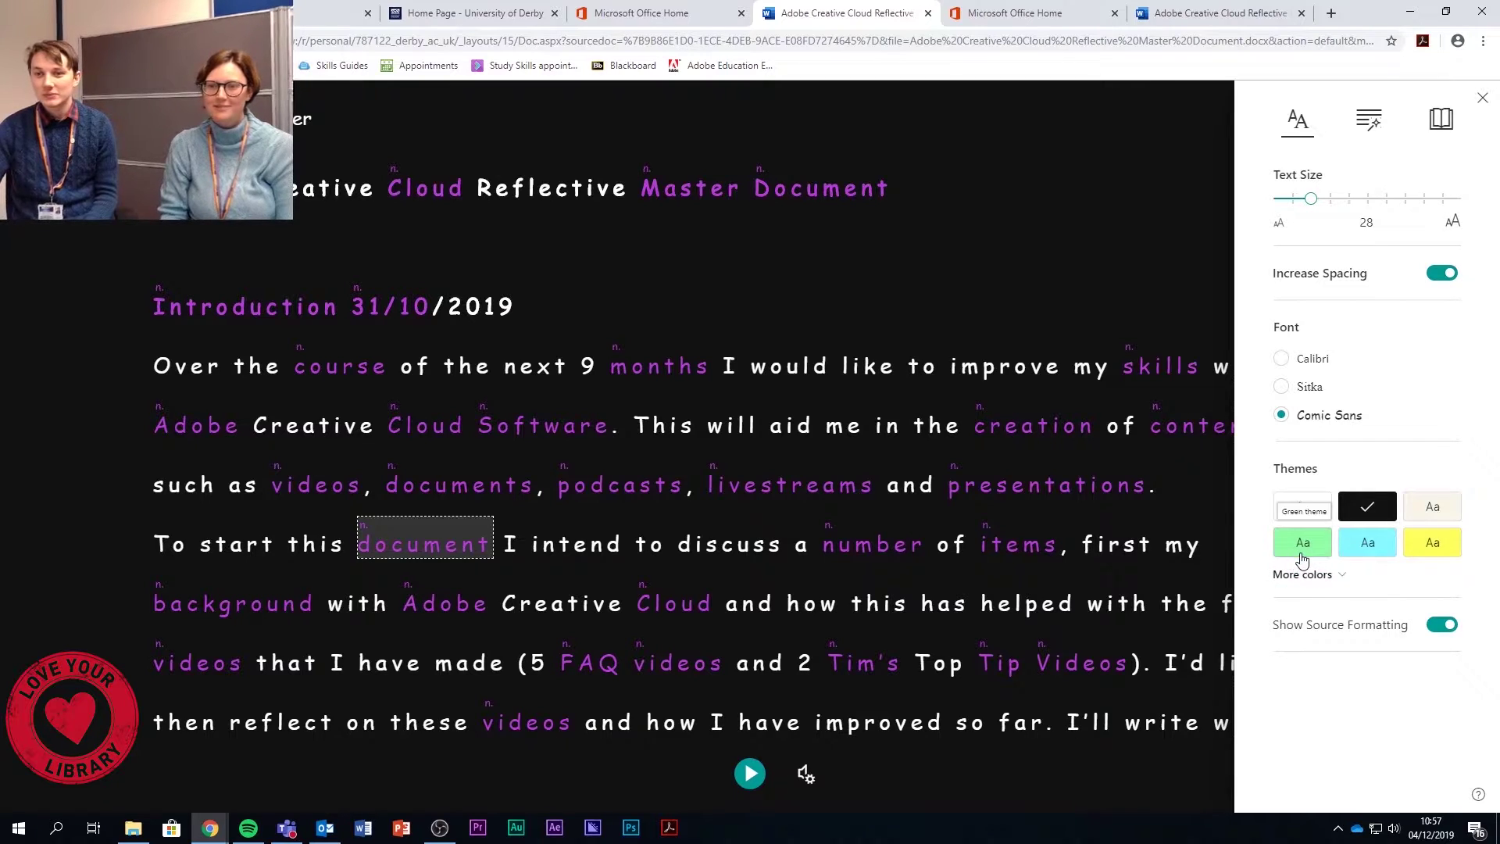
left_click(1441, 275)
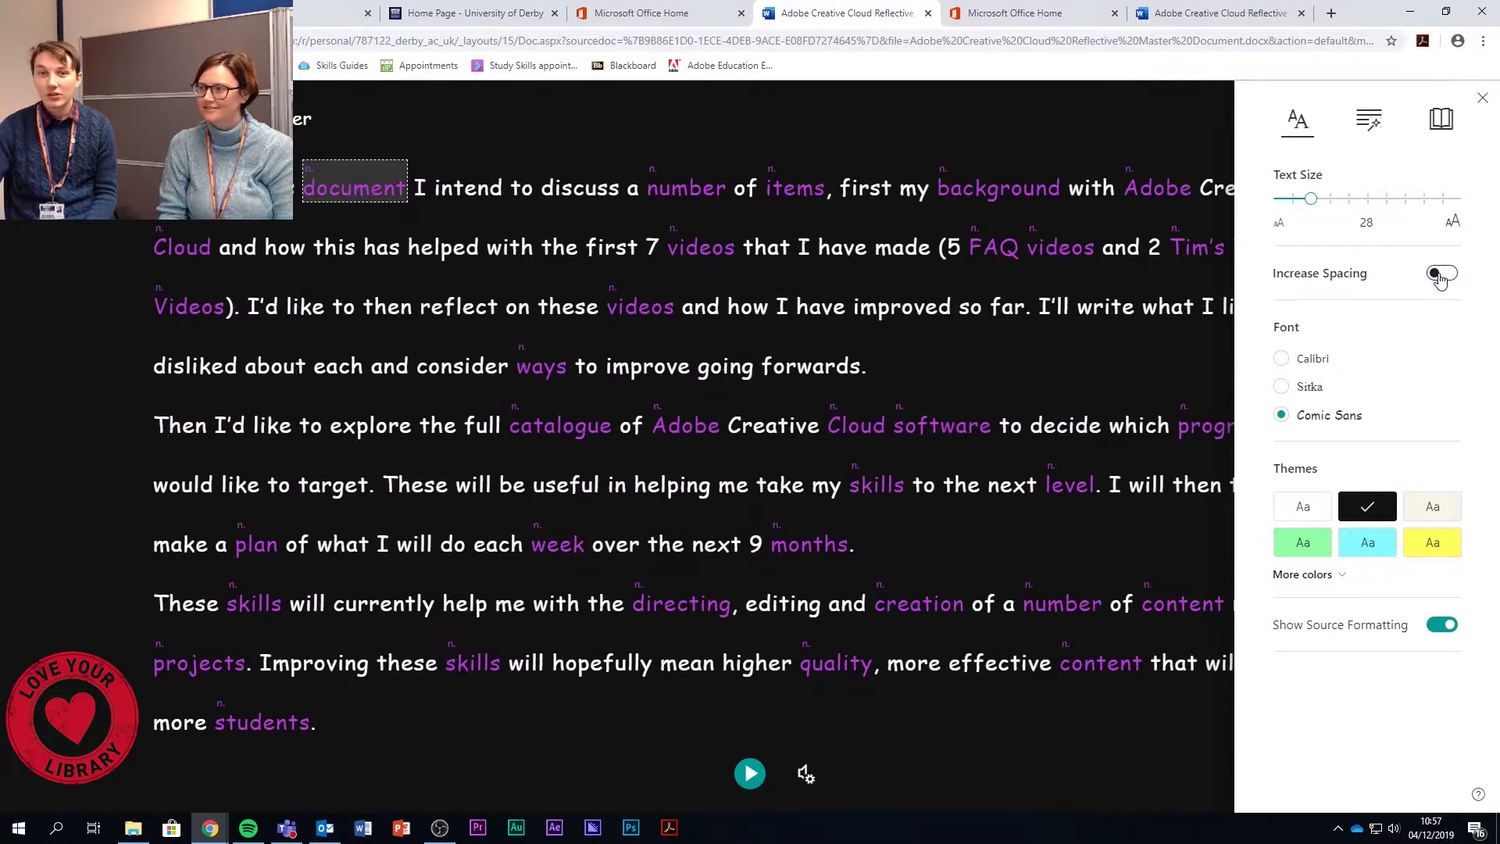
left_click(1440, 275)
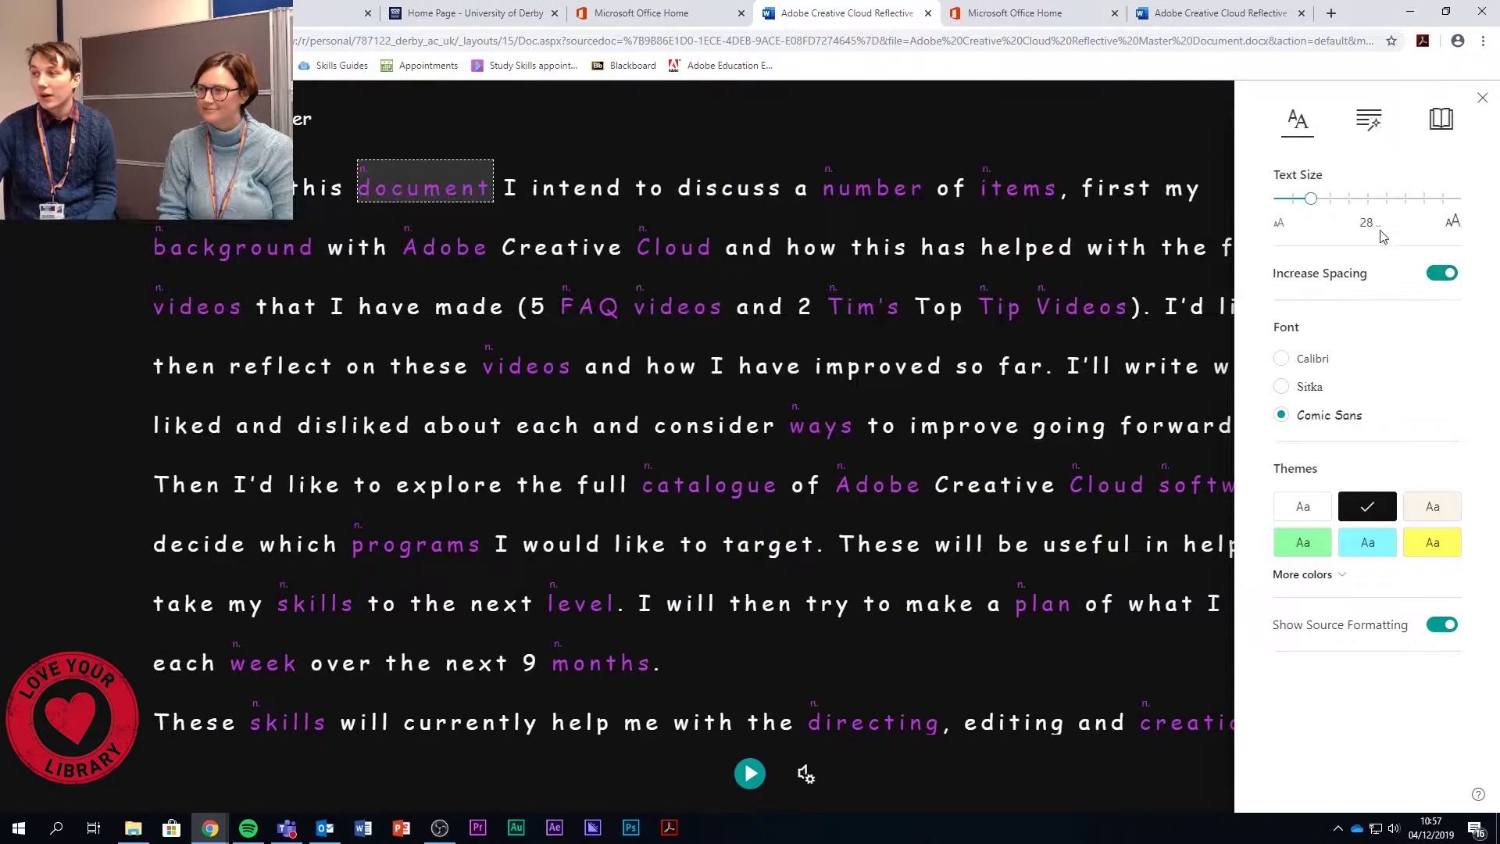
mouse_move(1312, 200)
left_mouse_down()
mouse_move(1458, 202)
mouse_move(1309, 202)
mouse_move(1331, 202)
left_mouse_up()
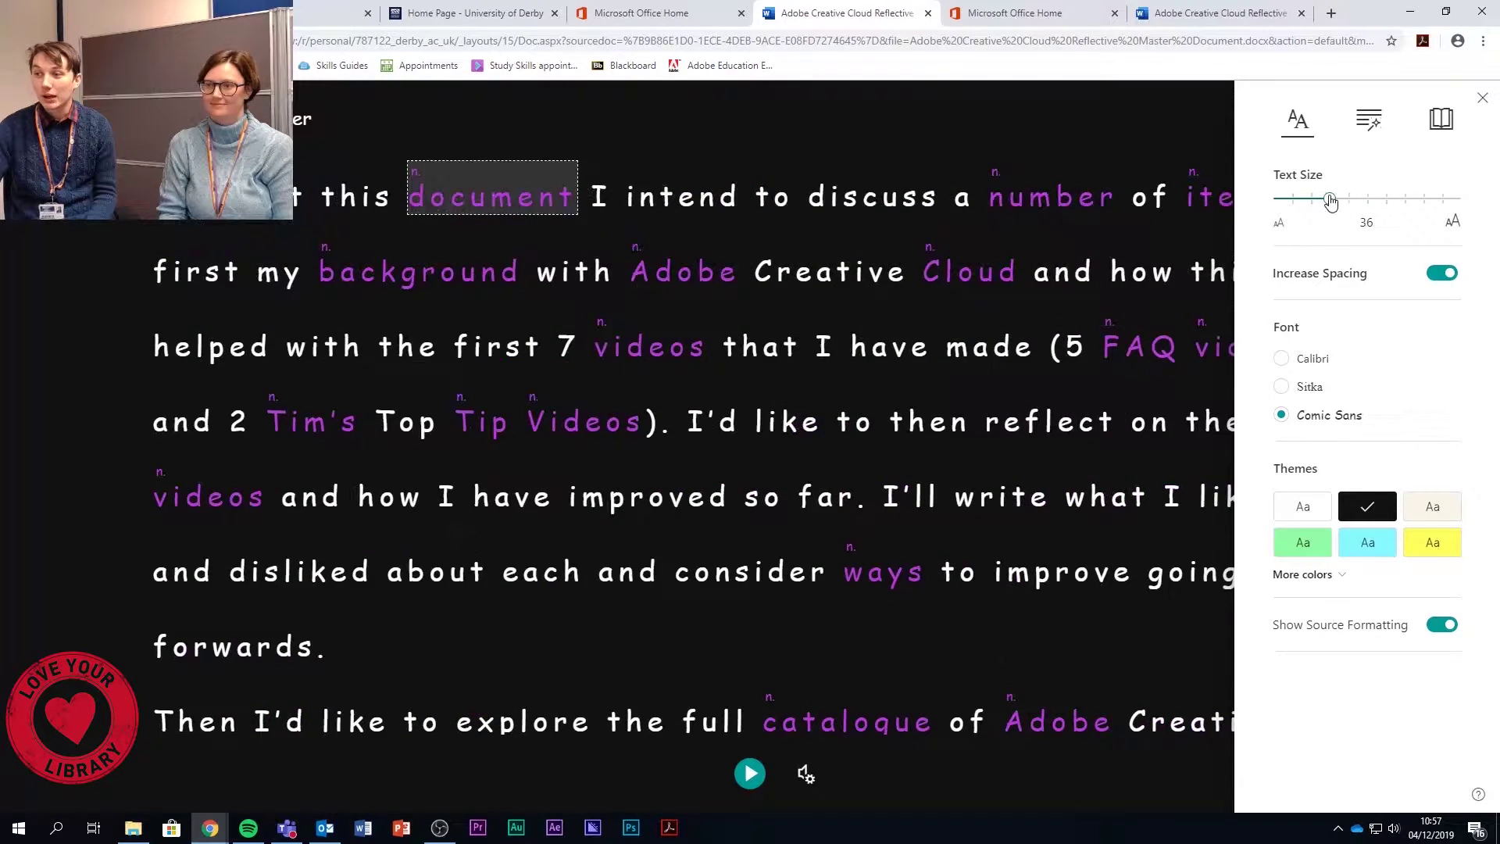
left_click(1171, 306)
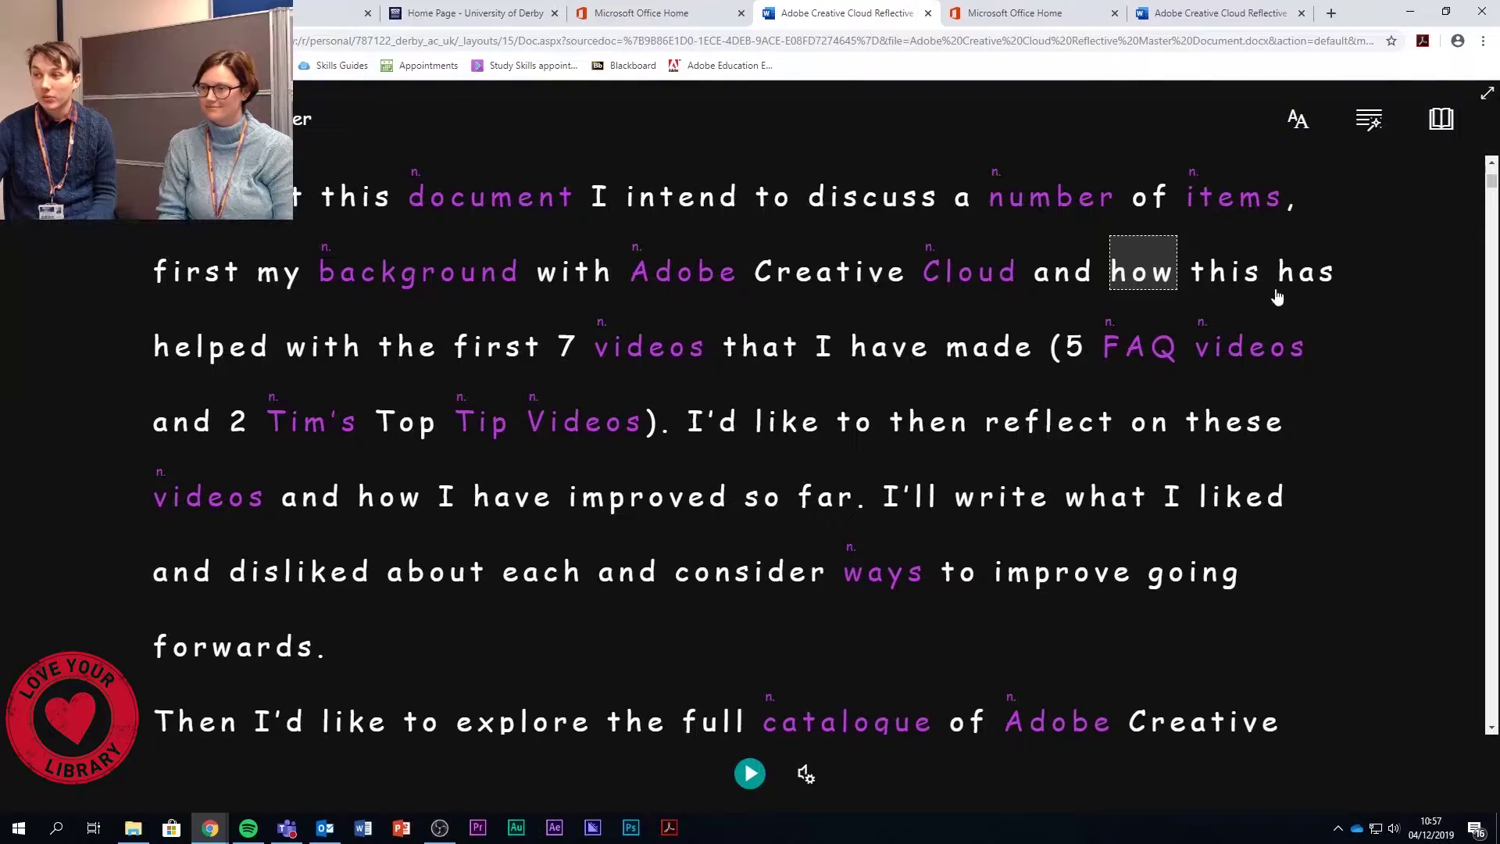
Set the reader font to Calibri, try the pink, purple, teal and black themes, and apply the cream theme
left_click(1298, 121)
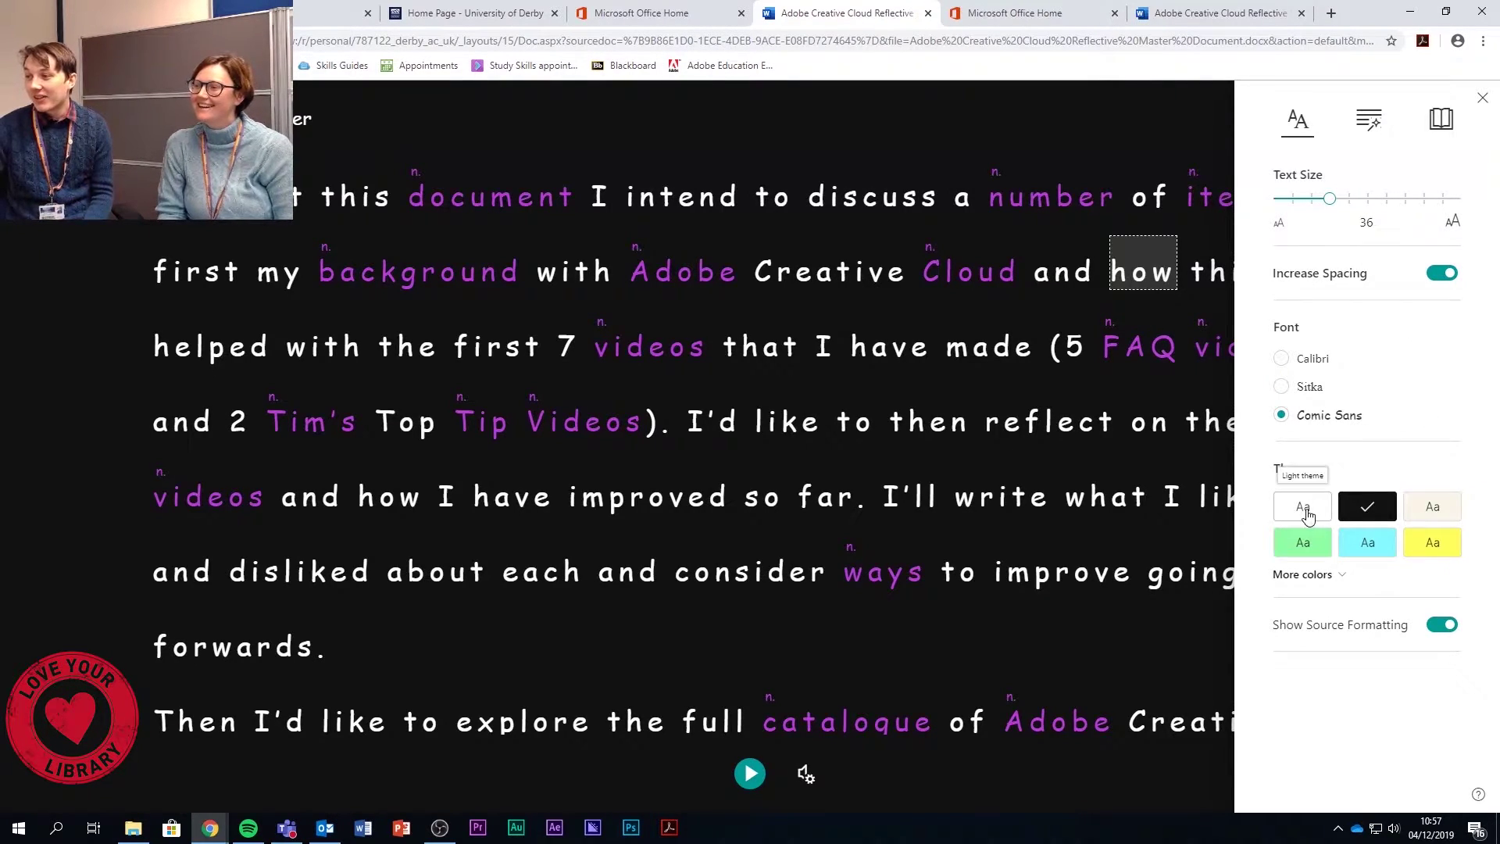
left_click(1289, 362)
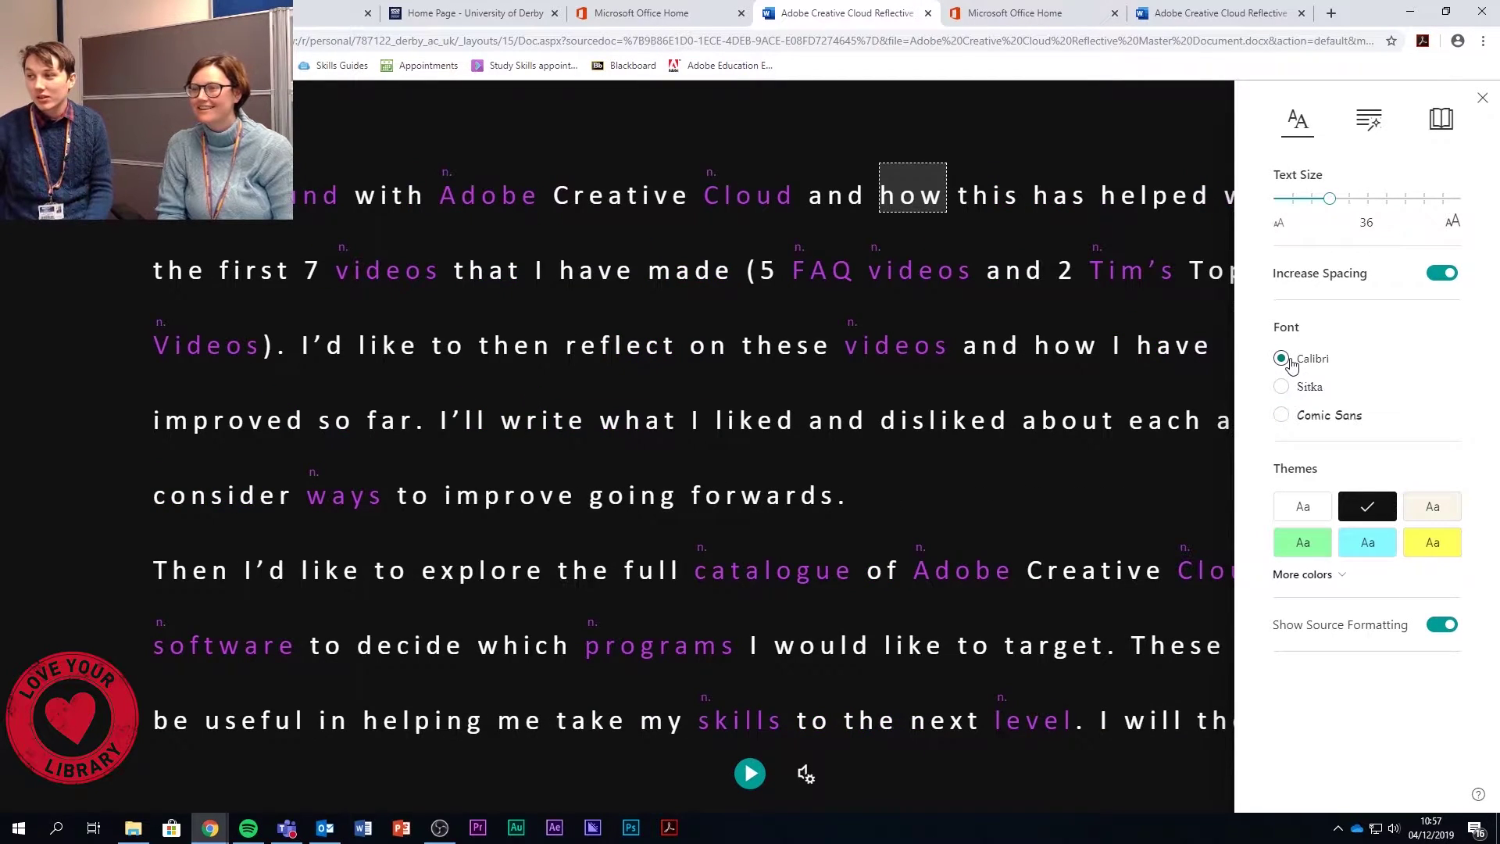
left_click(1323, 576)
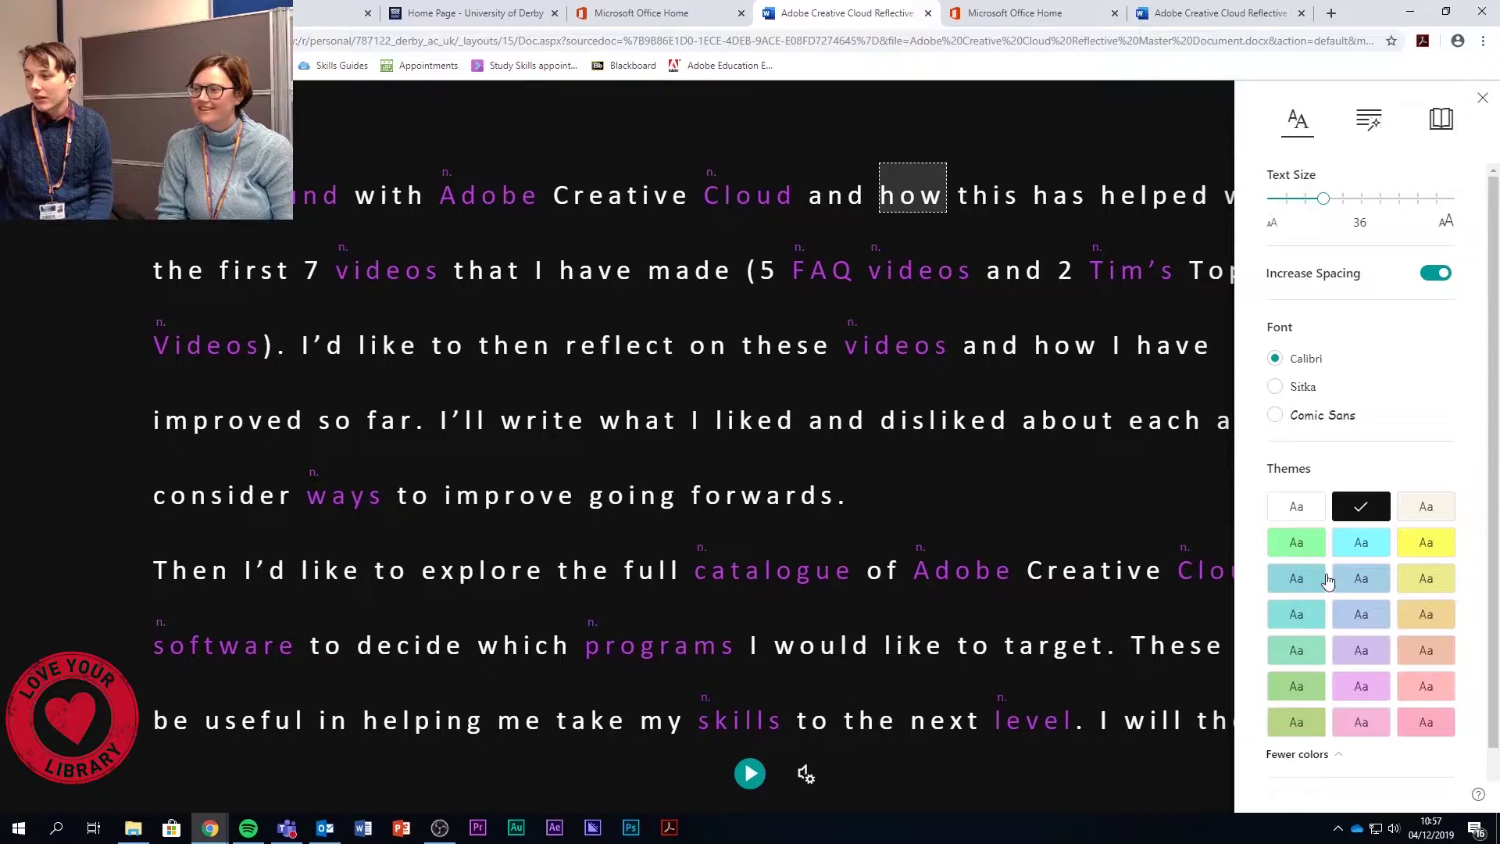
left_click(1412, 710)
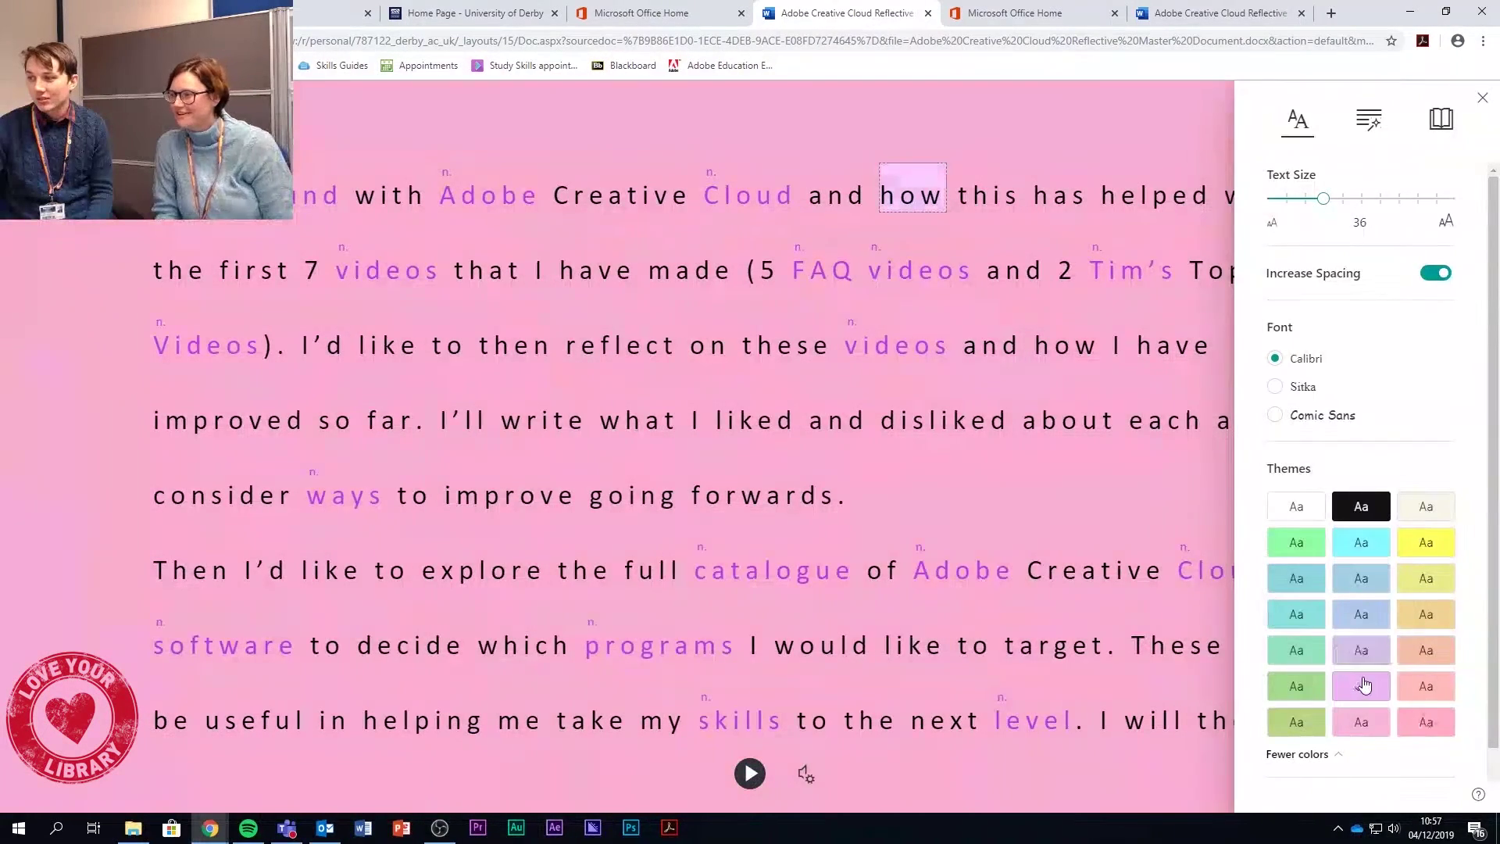
left_click(1363, 685)
left_click(1295, 617)
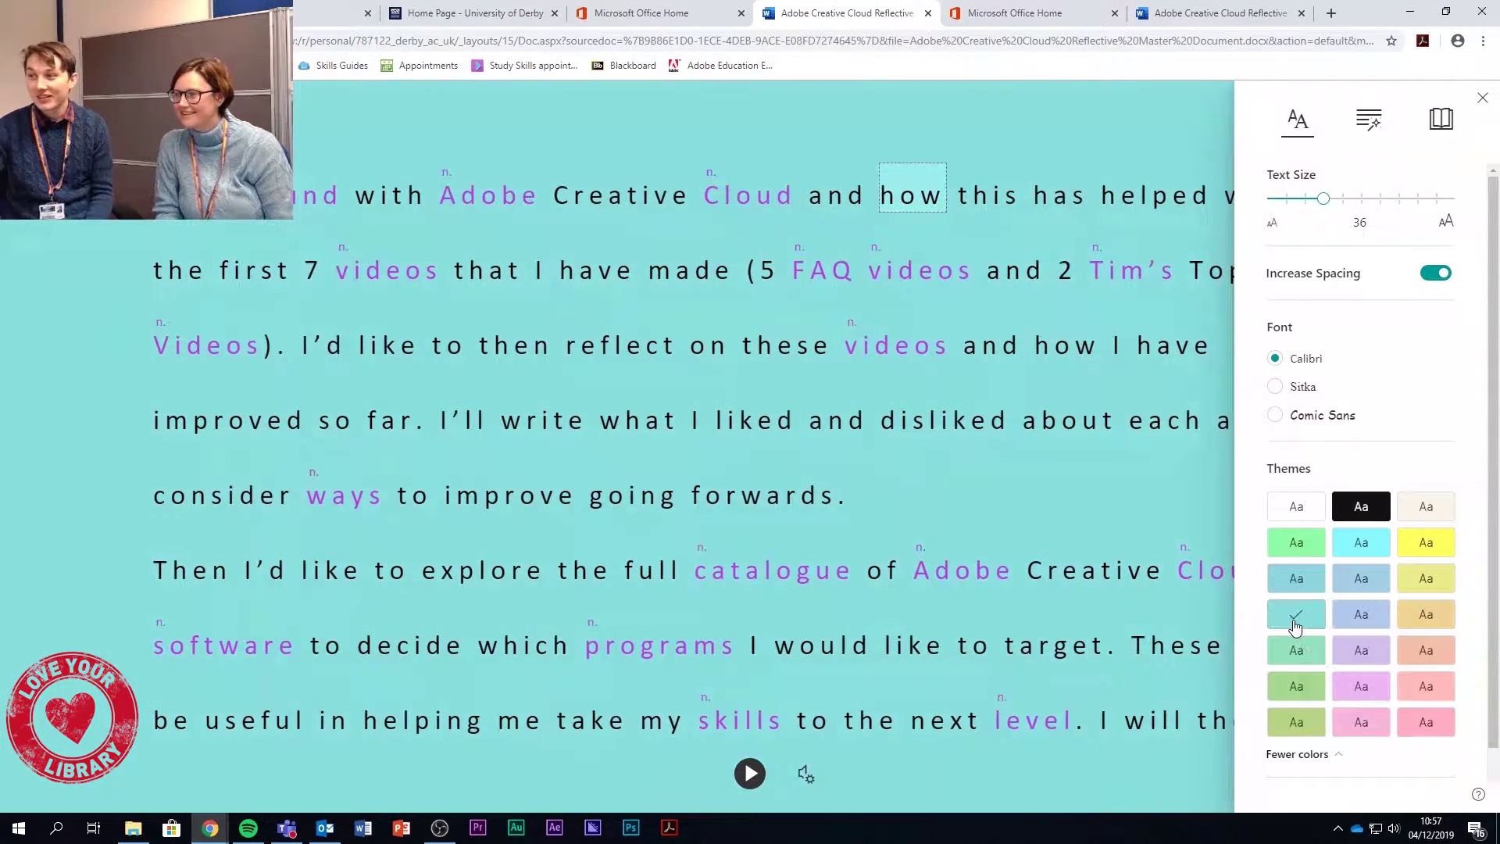
left_click(1360, 512)
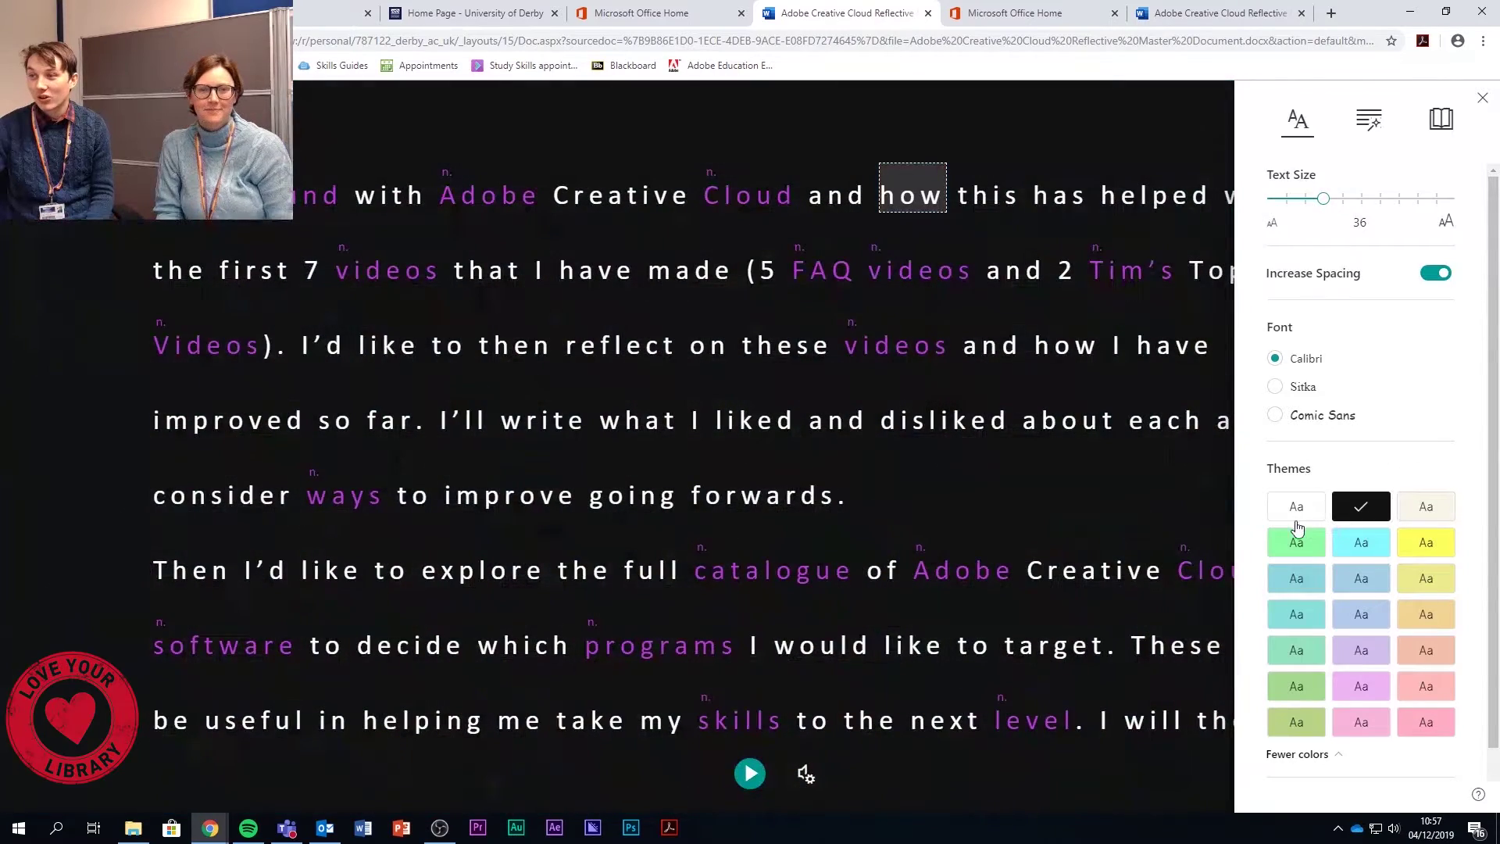
left_click(1442, 525)
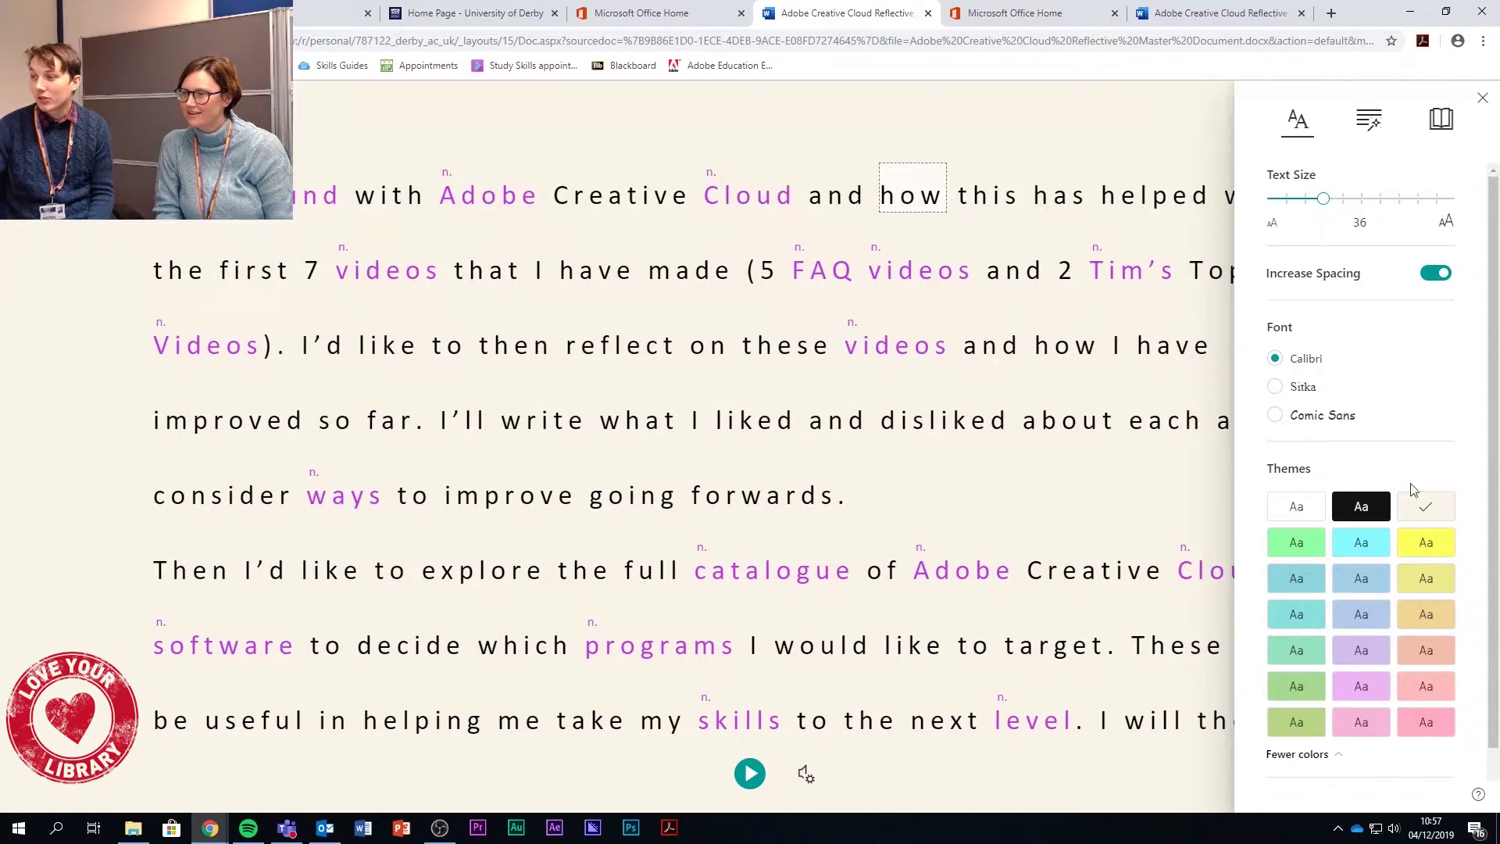
Turn on Line Focus, try the five-line and three-line views, and set it to one line
scroll(1412, 477, "down", 1)
left_click(1442, 118)
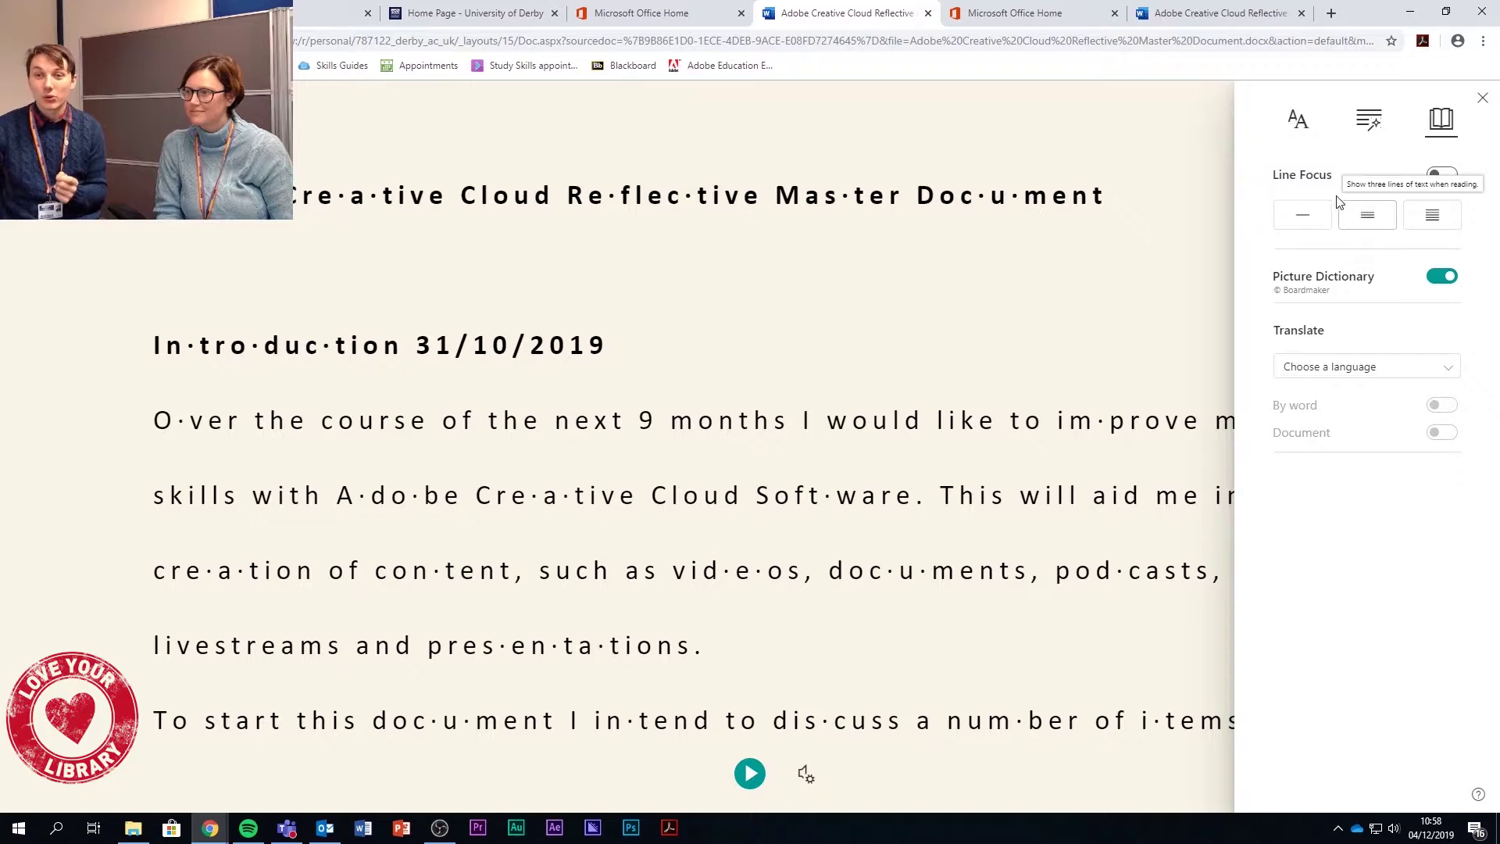
left_click(1445, 178)
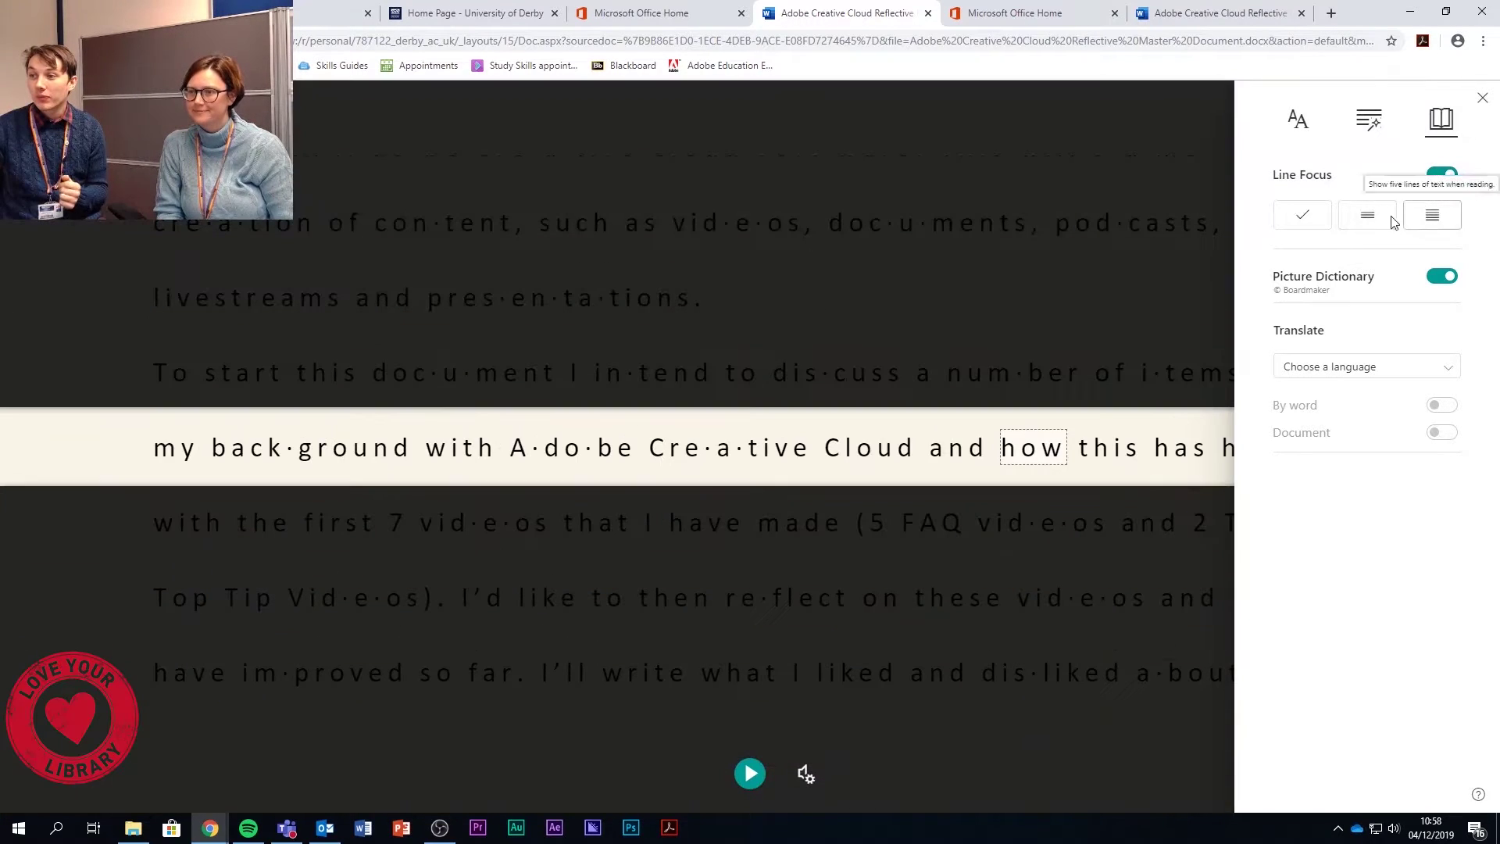
left_click(1420, 220)
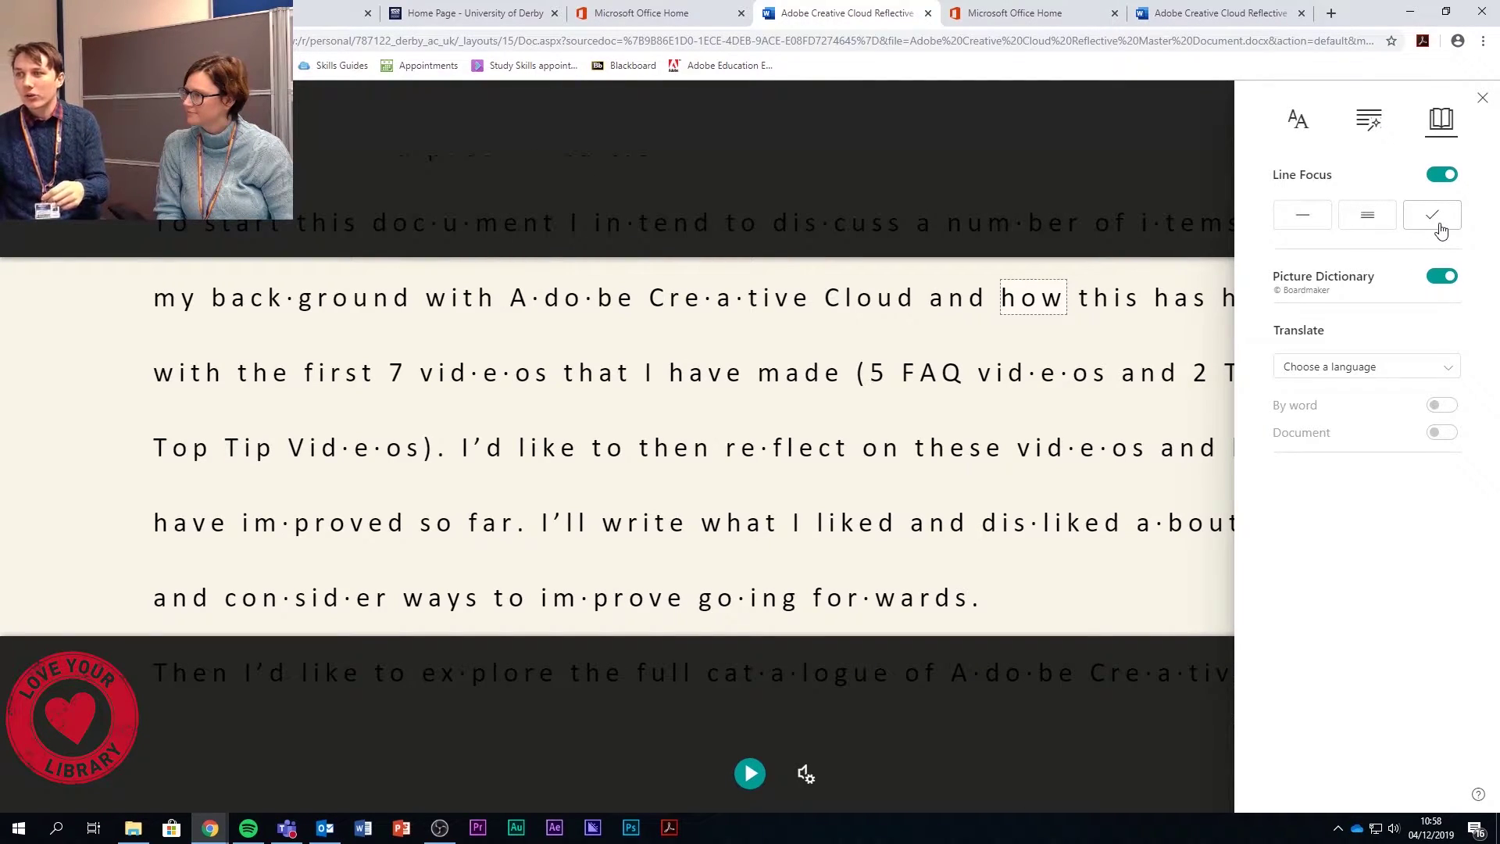
left_click(1365, 226)
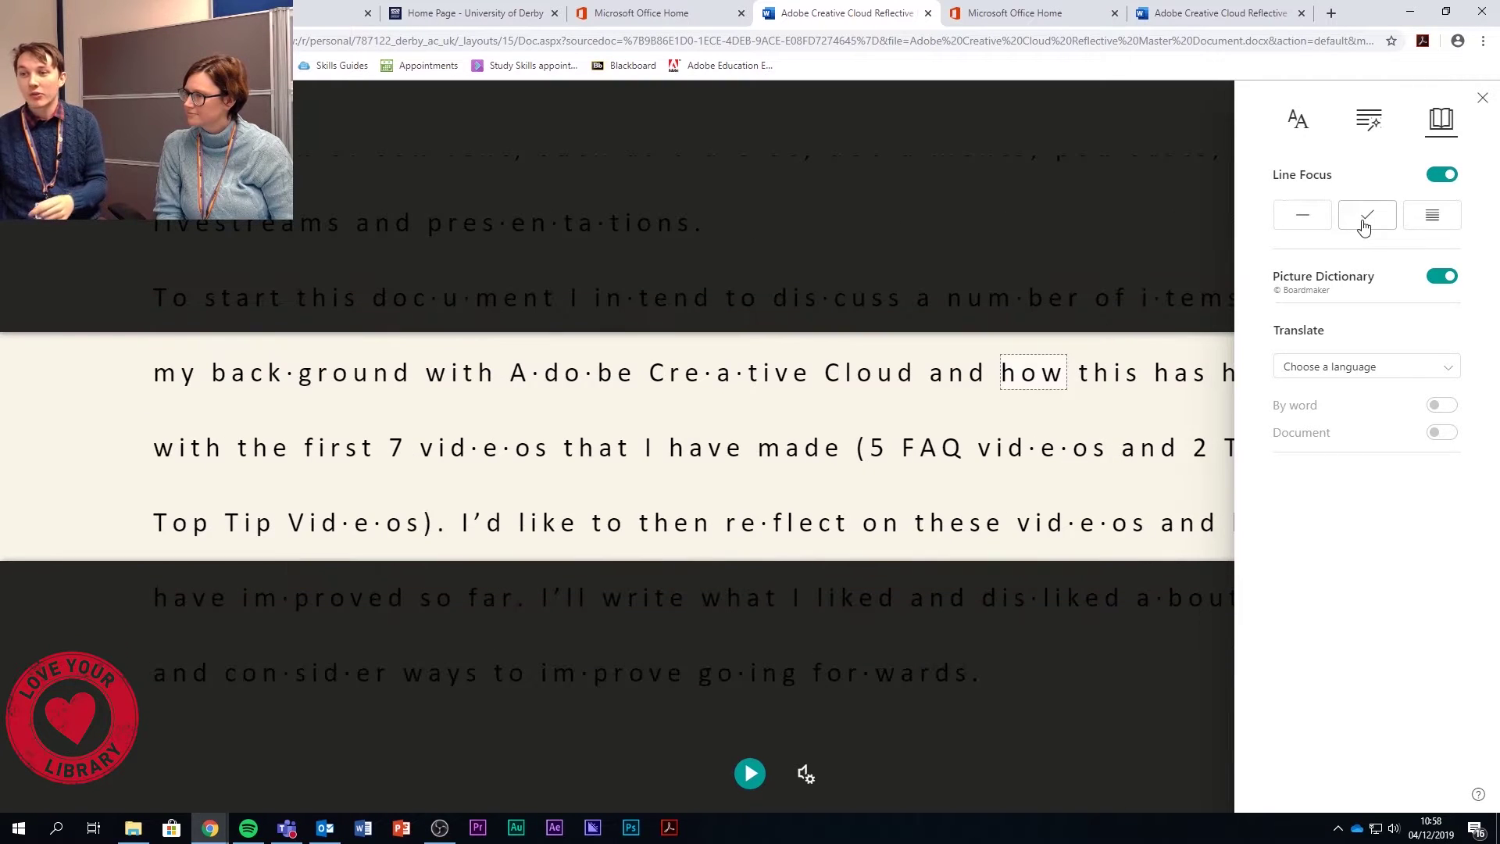
left_click(1316, 226)
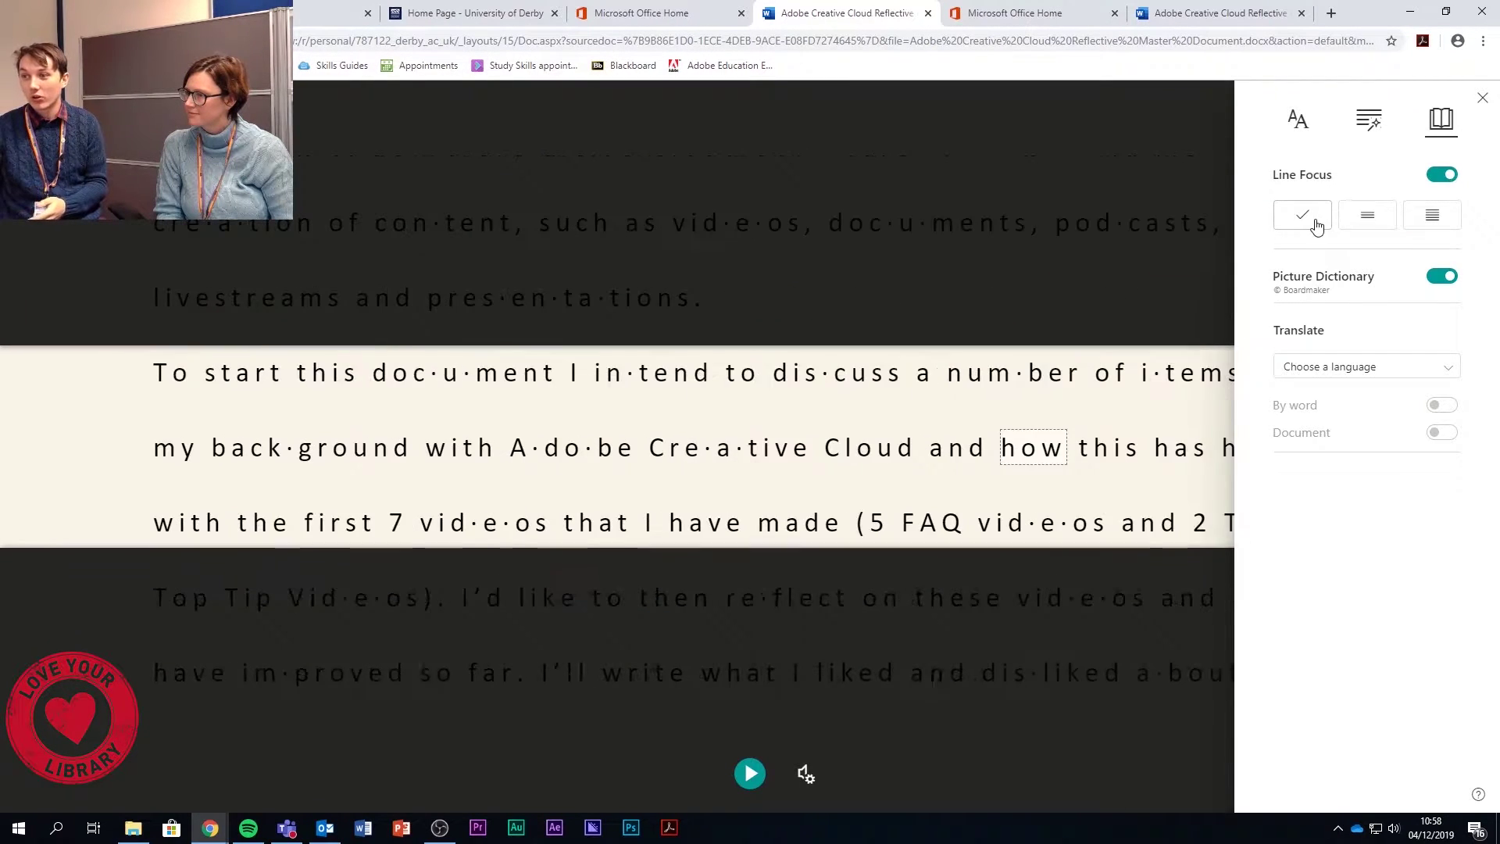
left_click(1164, 606)
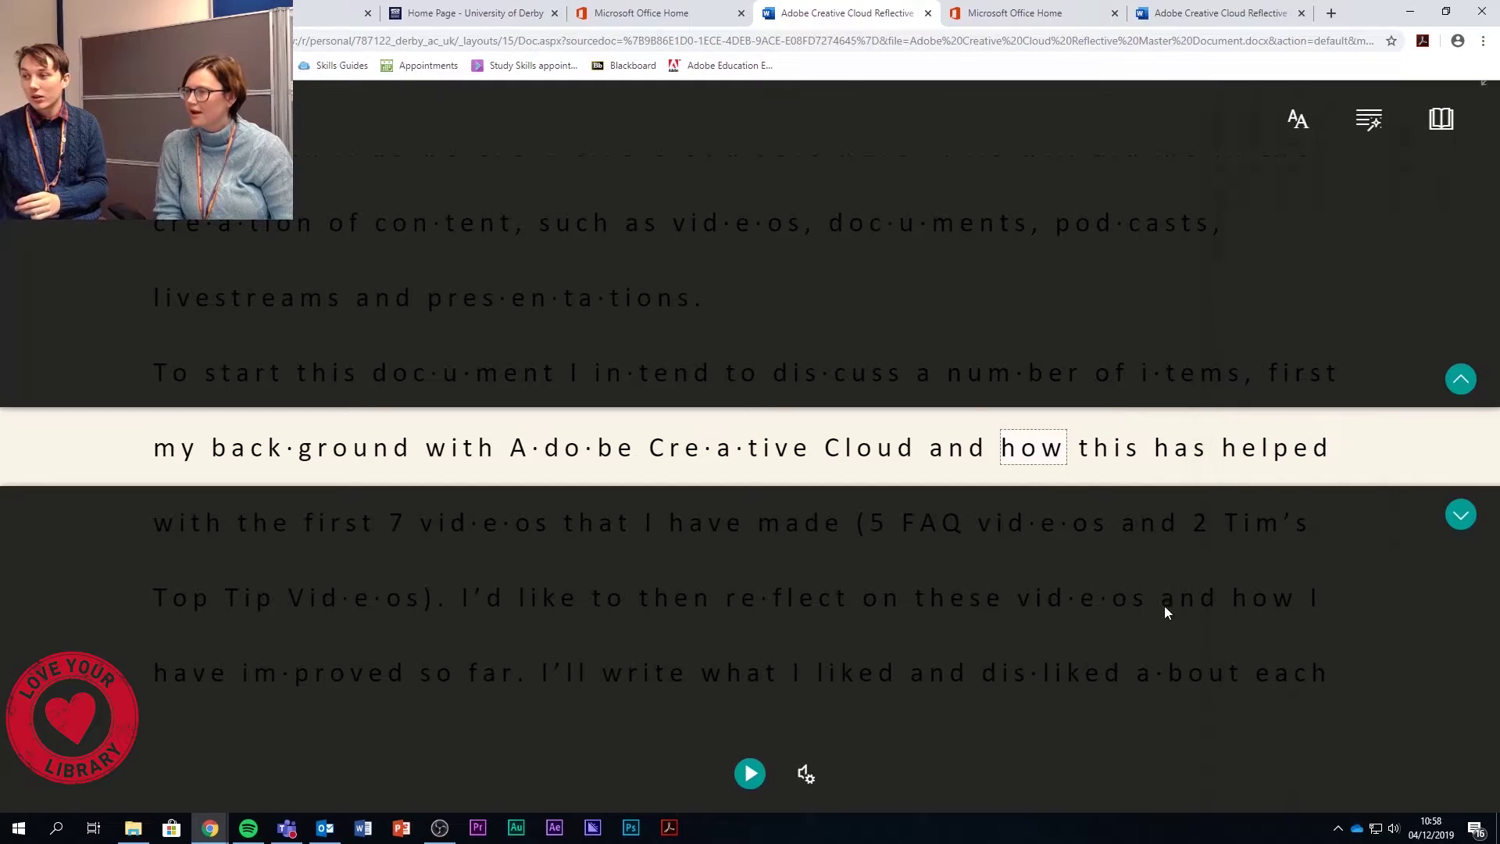
Move the line focus down through the text to the line "and consider ways to improve going forwards."
left_click(1461, 515)
left_click(1461, 516)
left_click(1461, 516)
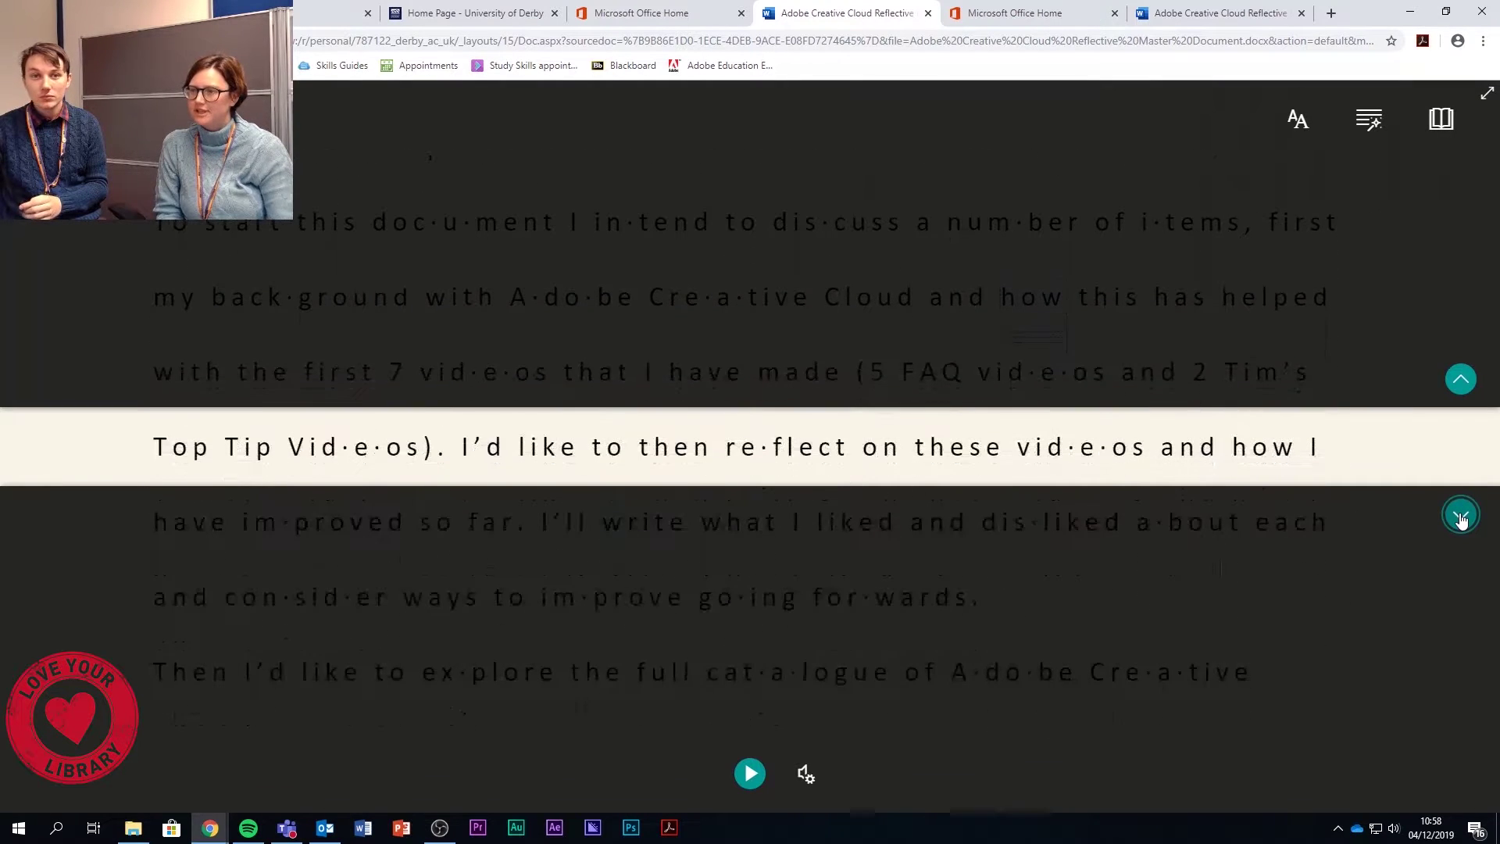
left_click(1461, 515)
left_click(1461, 515)
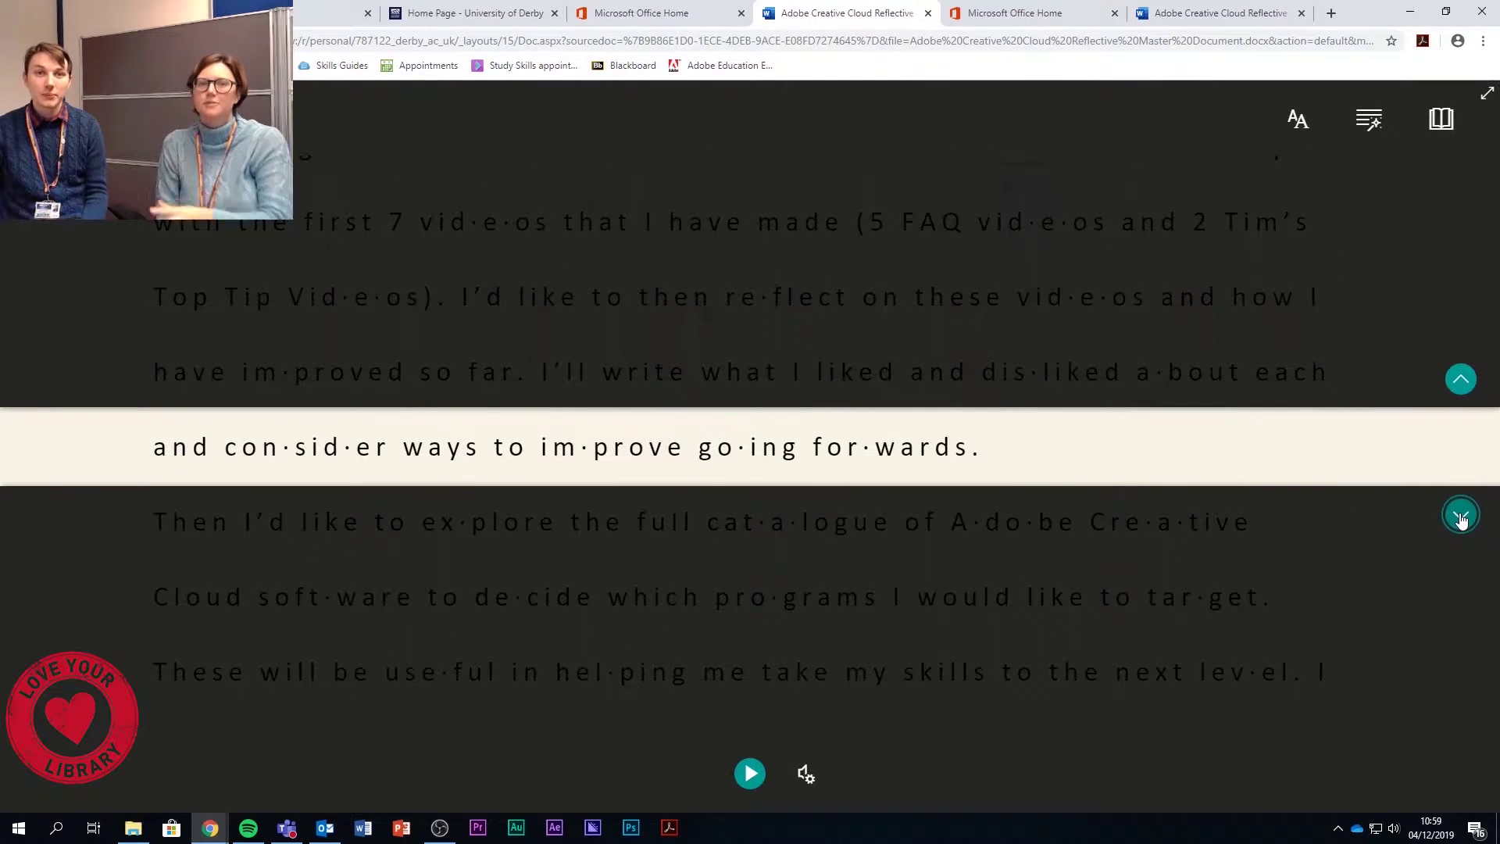
Turn off the splitting of words into syllables in the reader's grammar options
left_click(1441, 119)
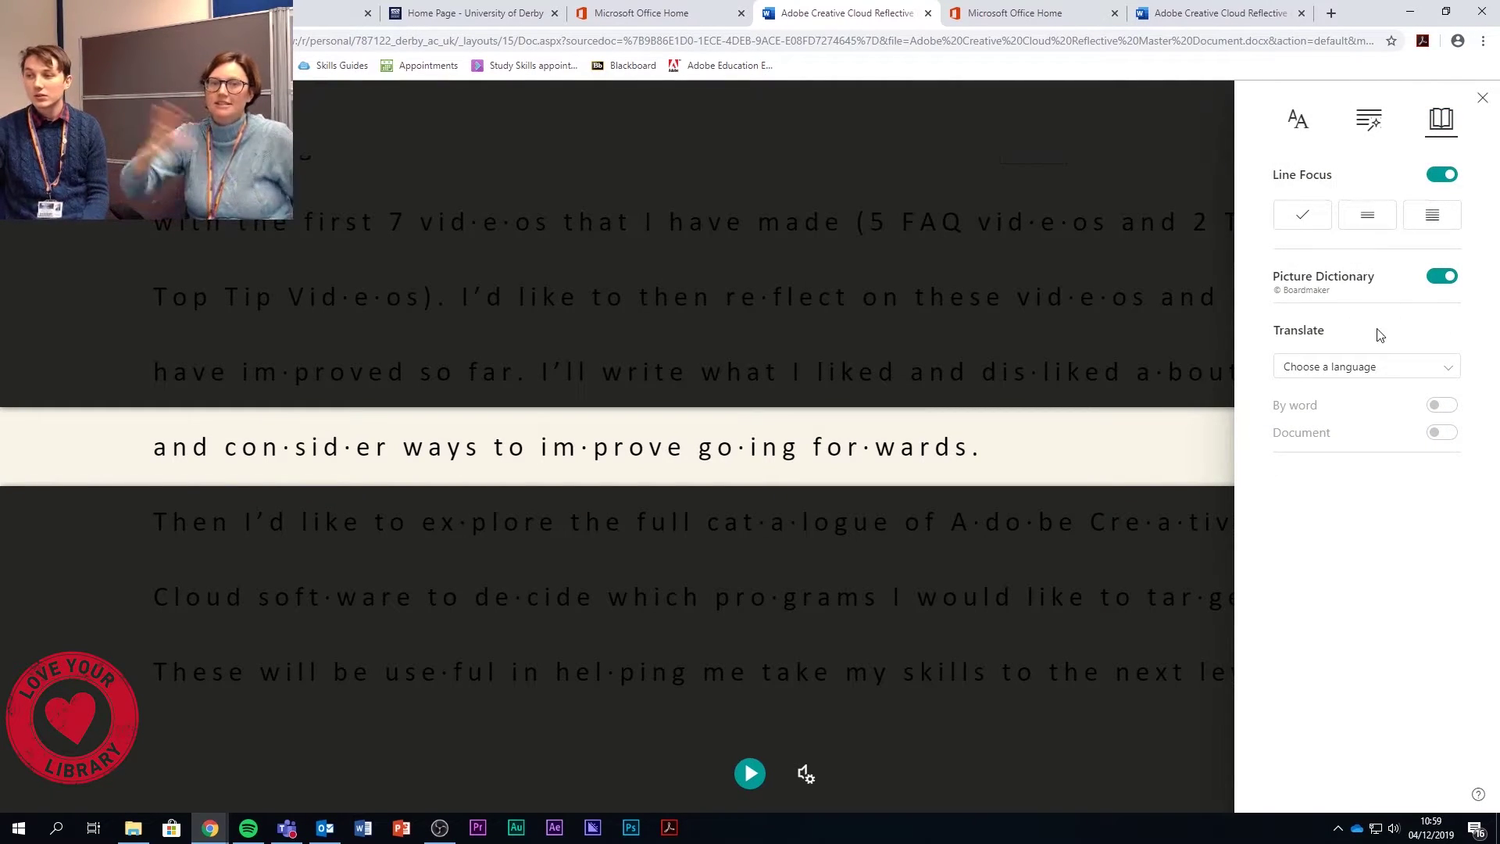
left_click(1372, 125)
left_click(1441, 174)
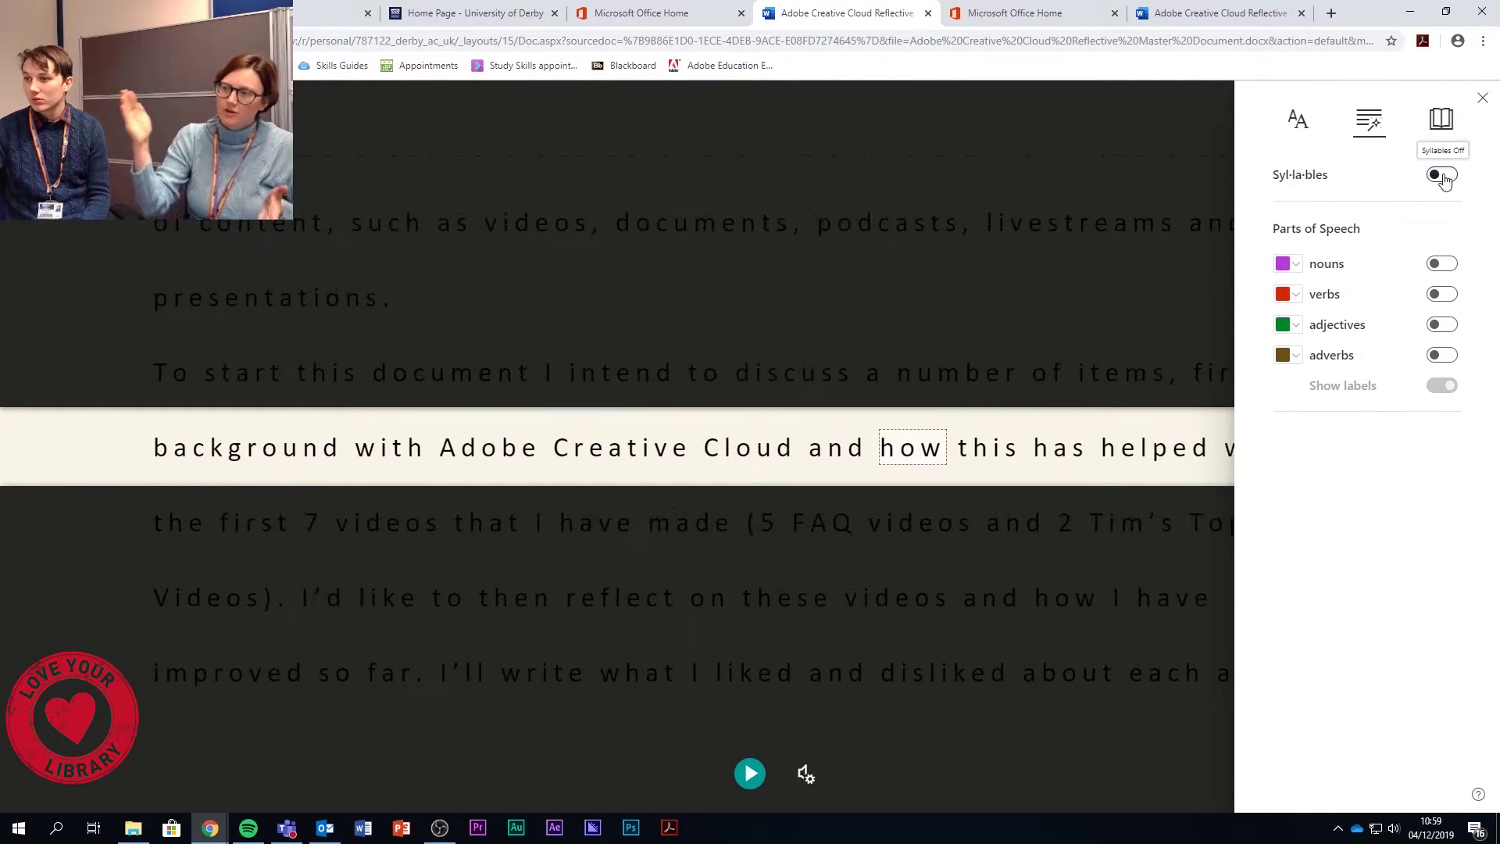
left_click(1043, 293)
Move the line focus down to "Videos). I'd like to then reflect" and look up "reflect" in the picture dictionary
left_click(1460, 514)
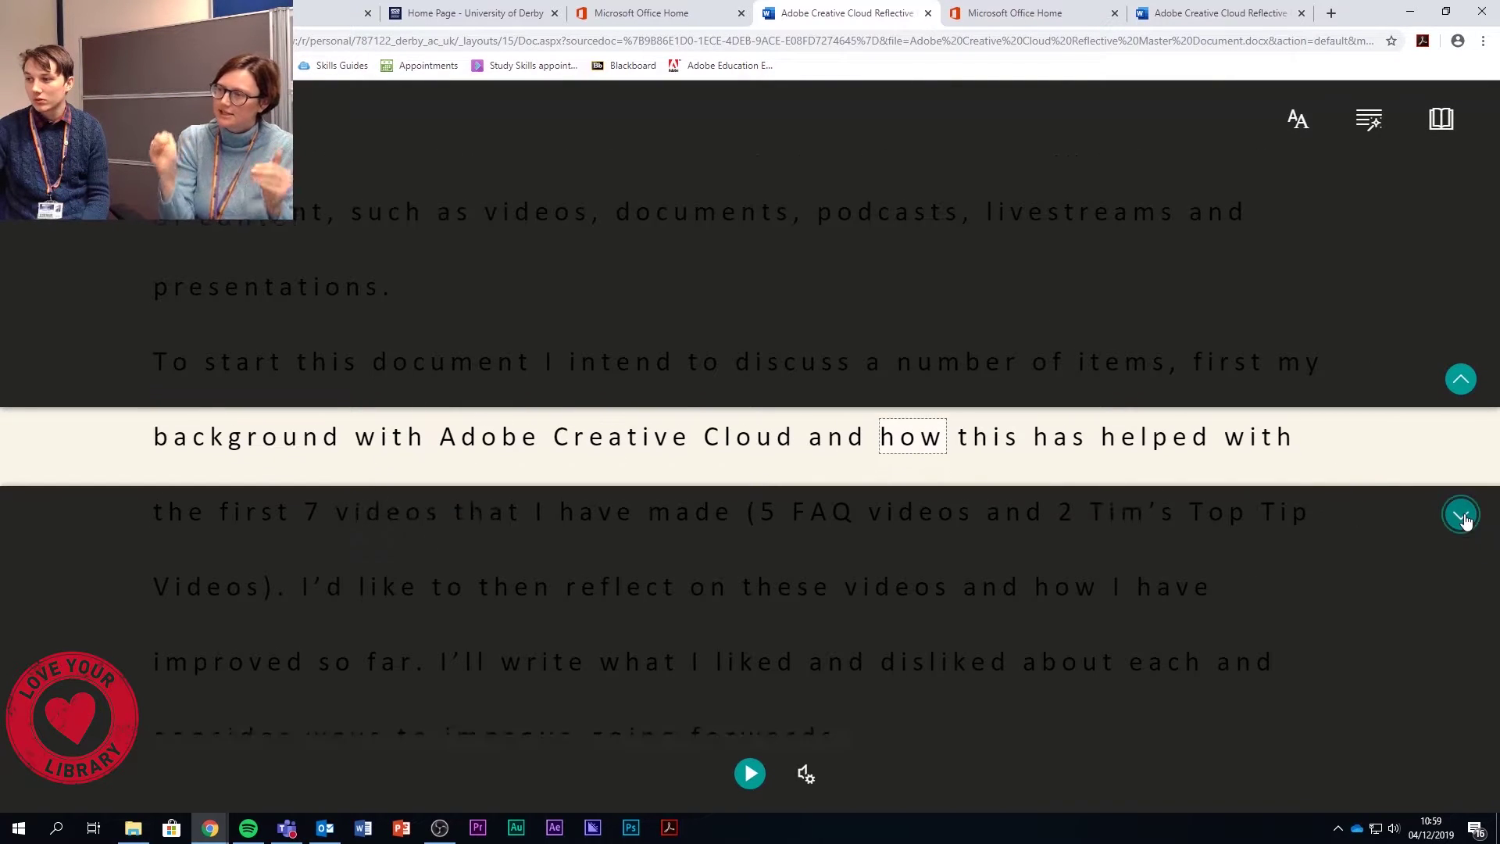
left_click(1460, 514)
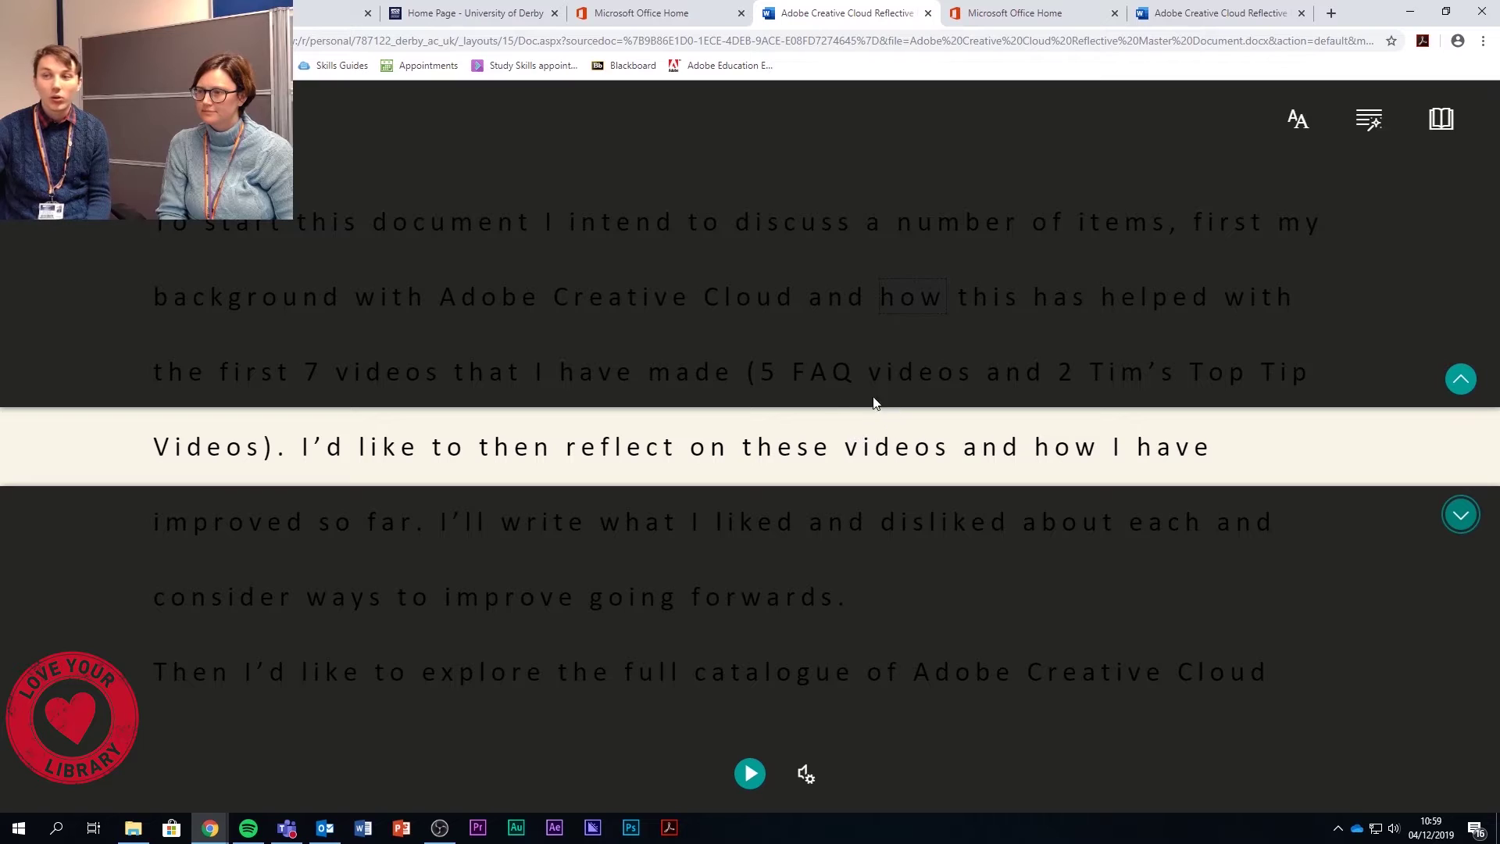
left_click(629, 451)
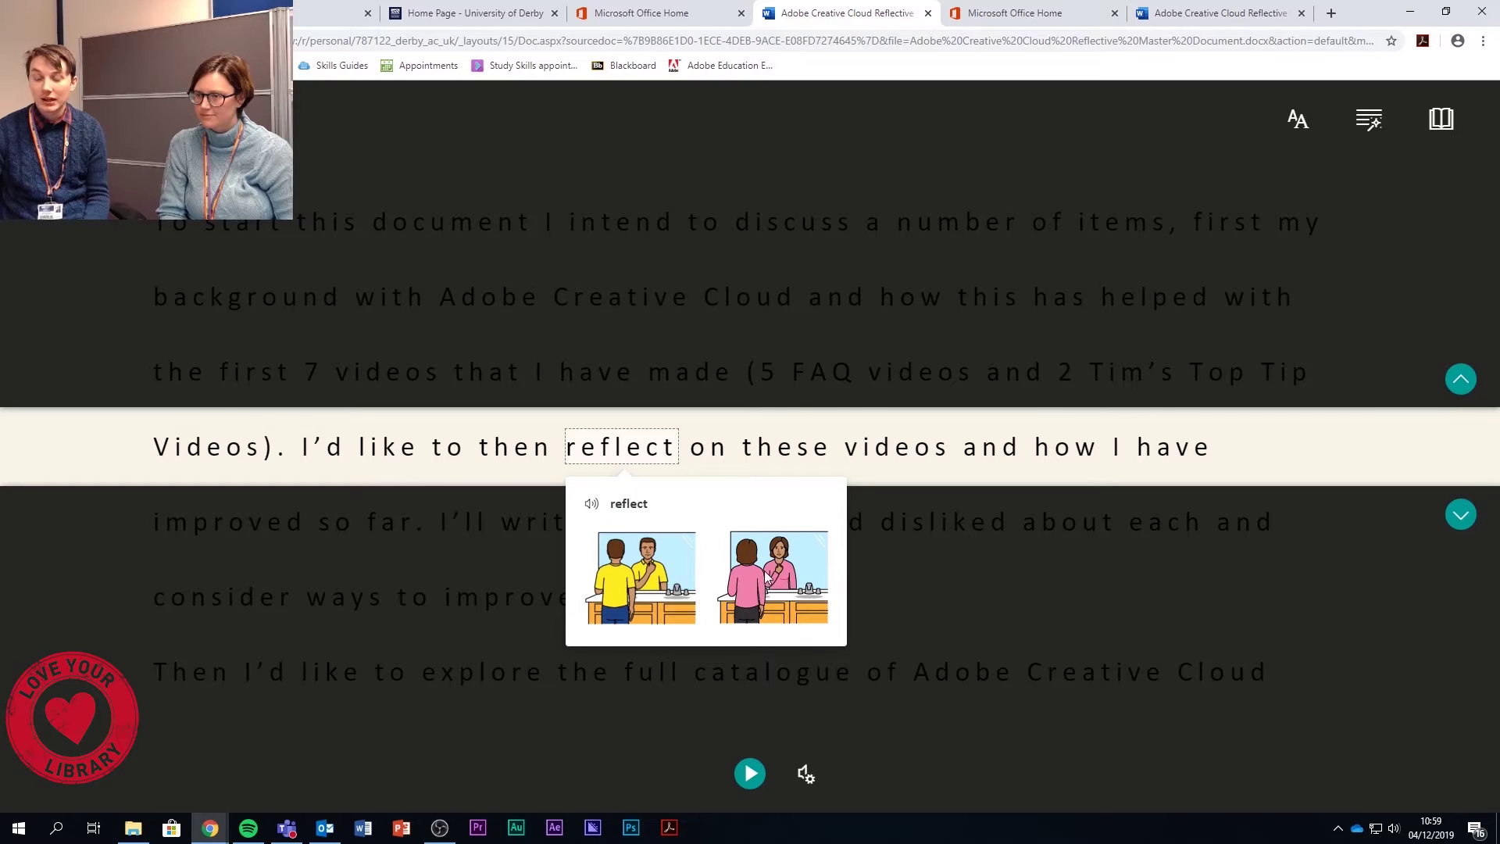
Set the translation language to Dutch in the reading preferences and return to the text
left_click(1441, 119)
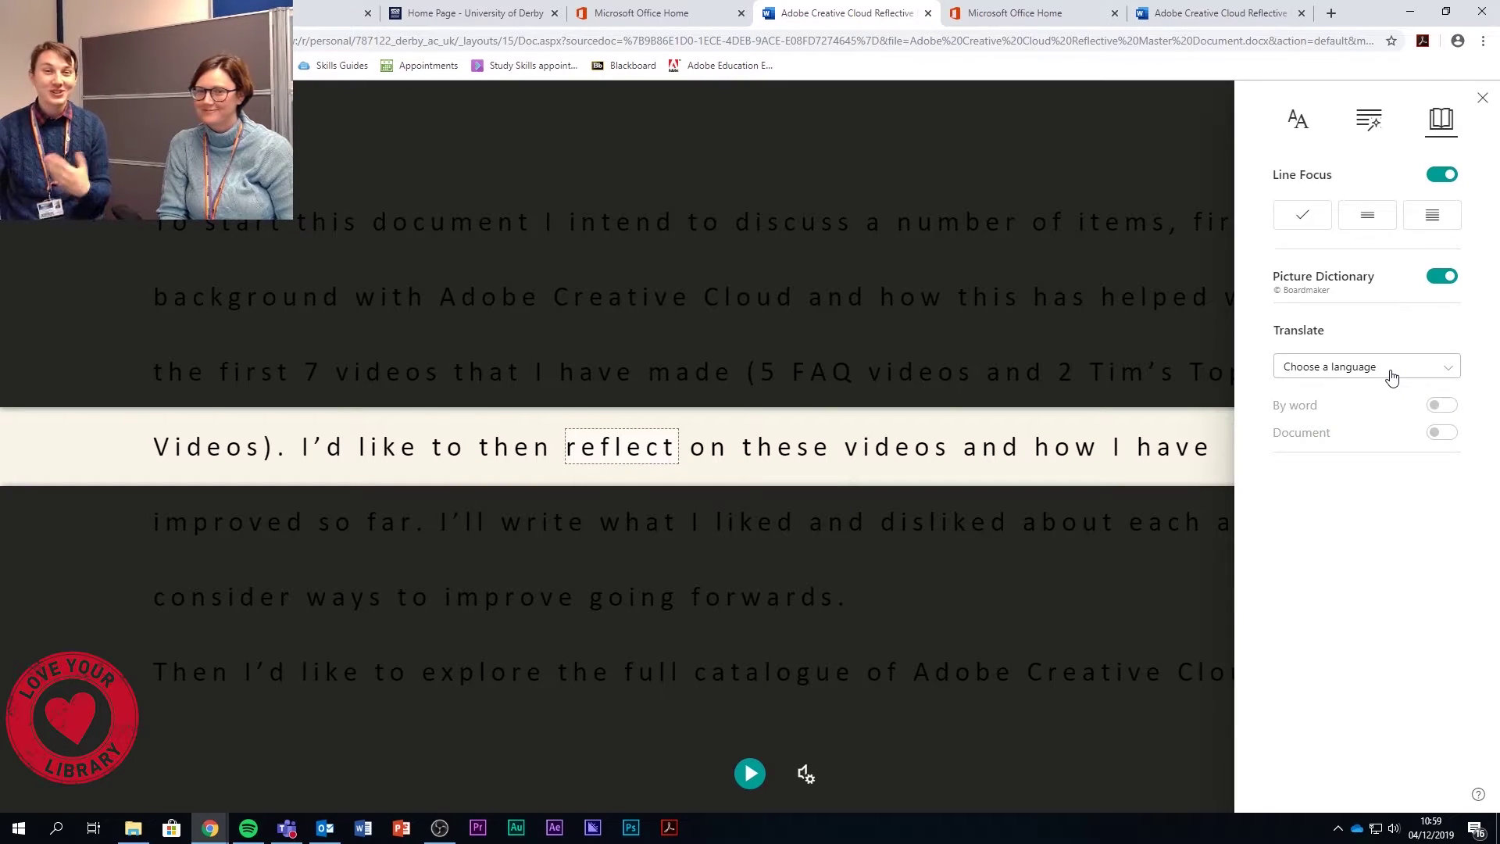
left_click(1391, 377)
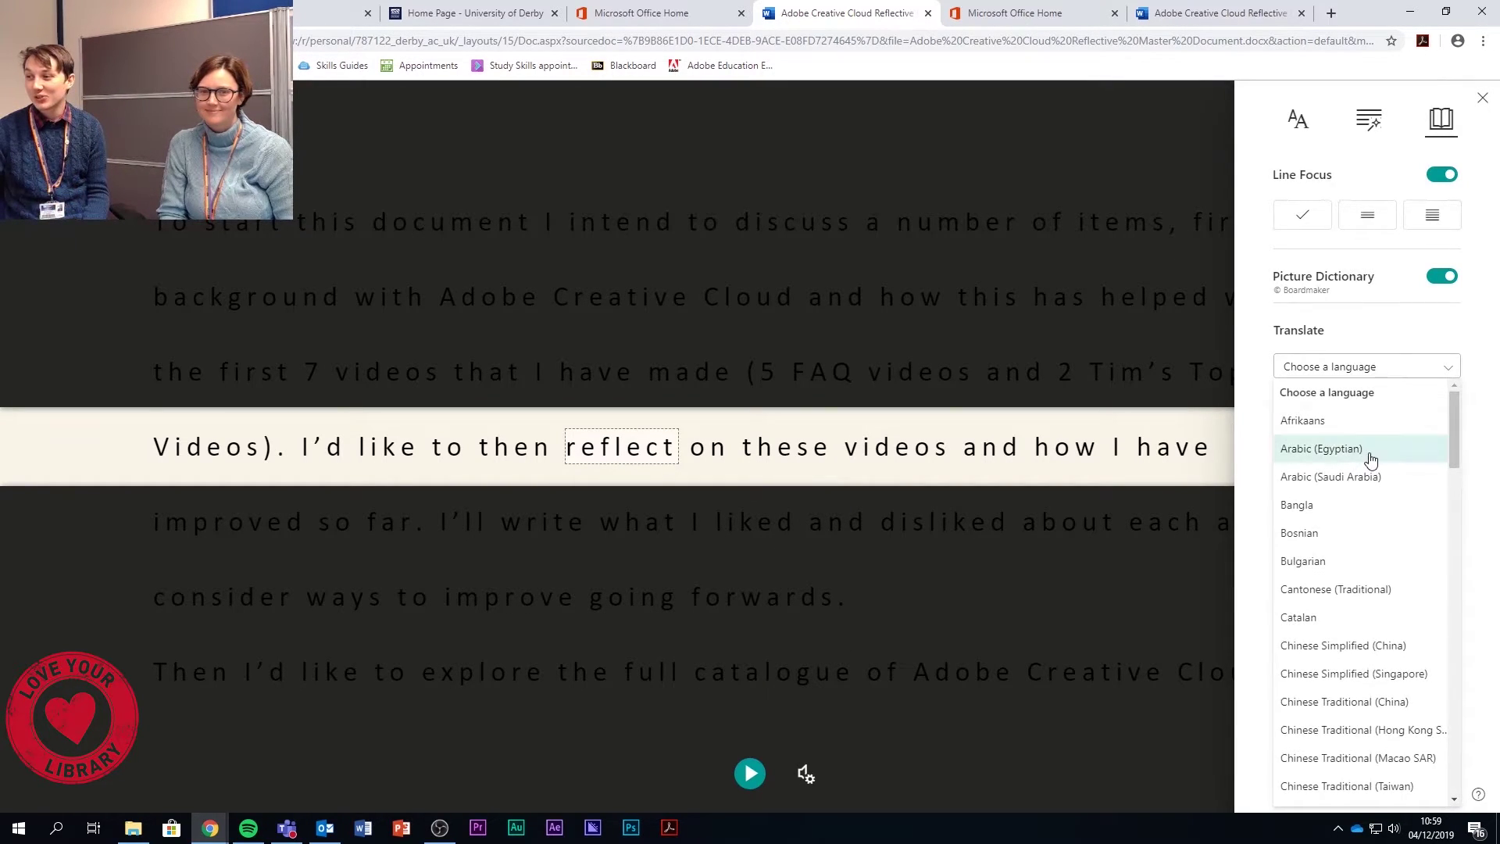
scroll(1366, 489, "down", 3)
scroll(1338, 531, "down", 2)
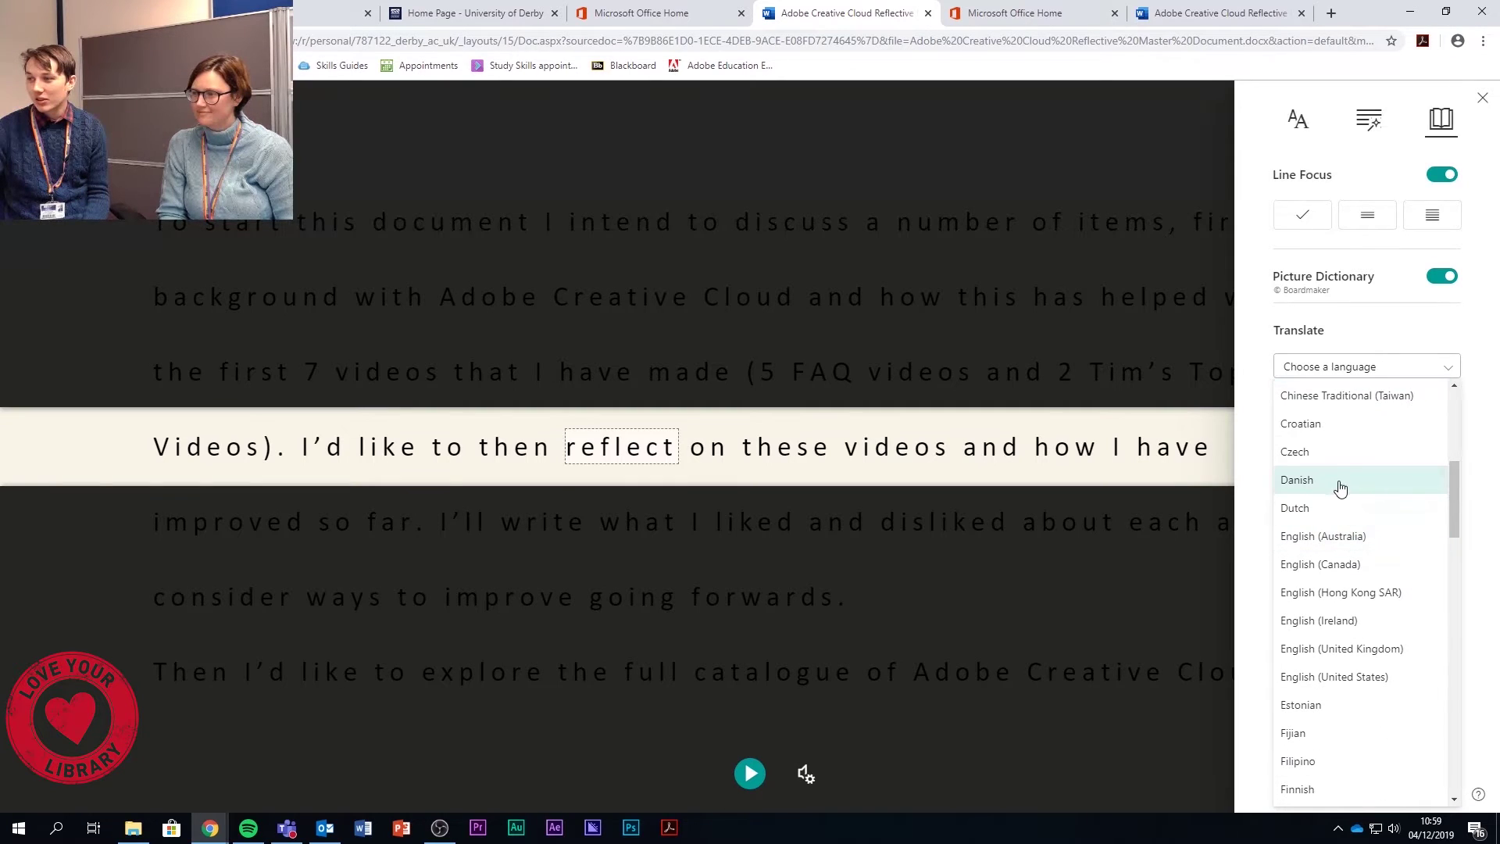
left_click(1323, 509)
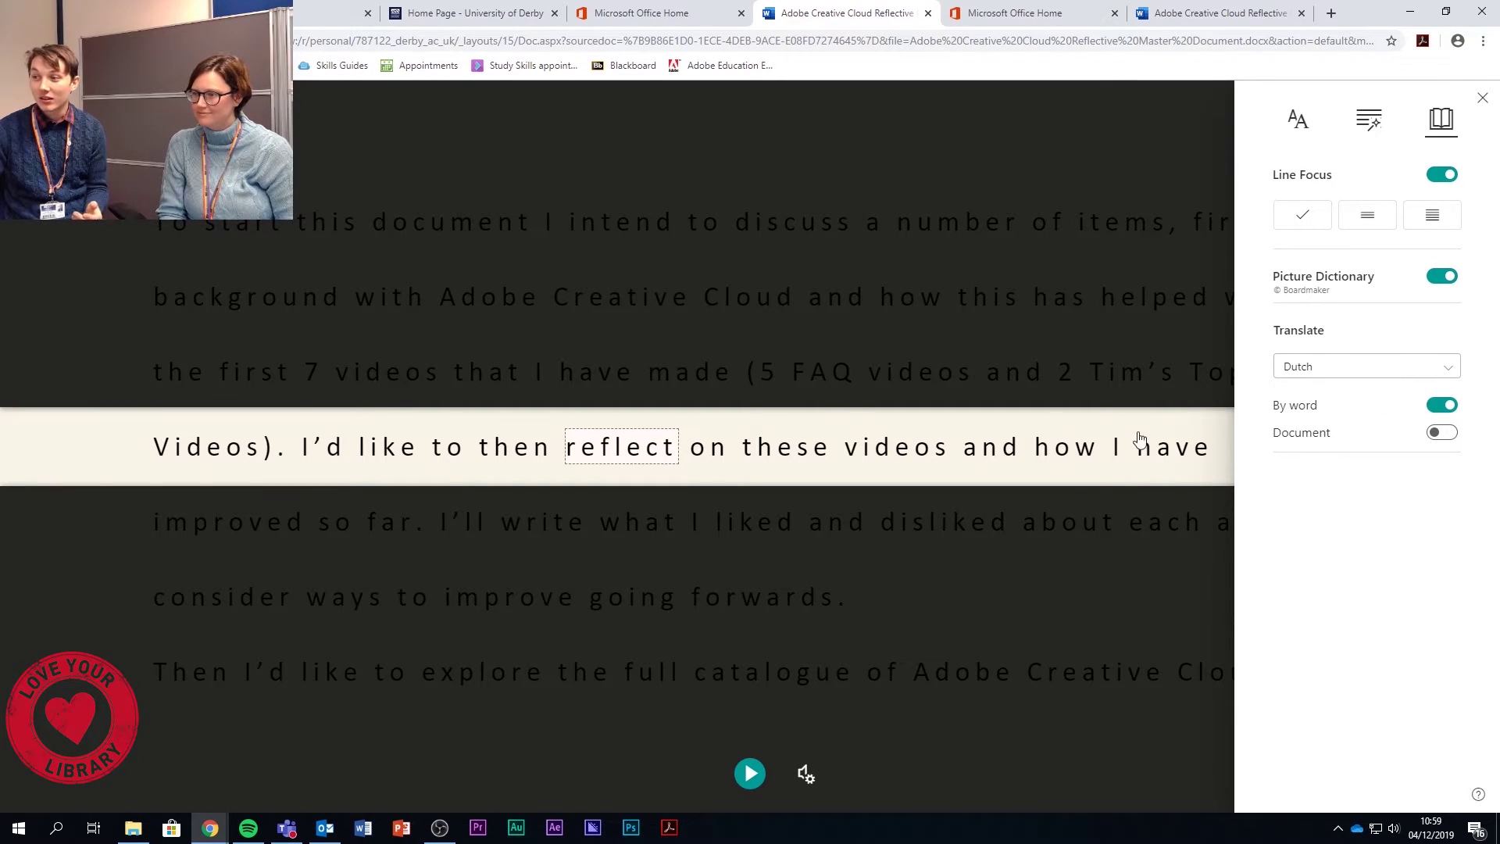
left_click(1035, 512)
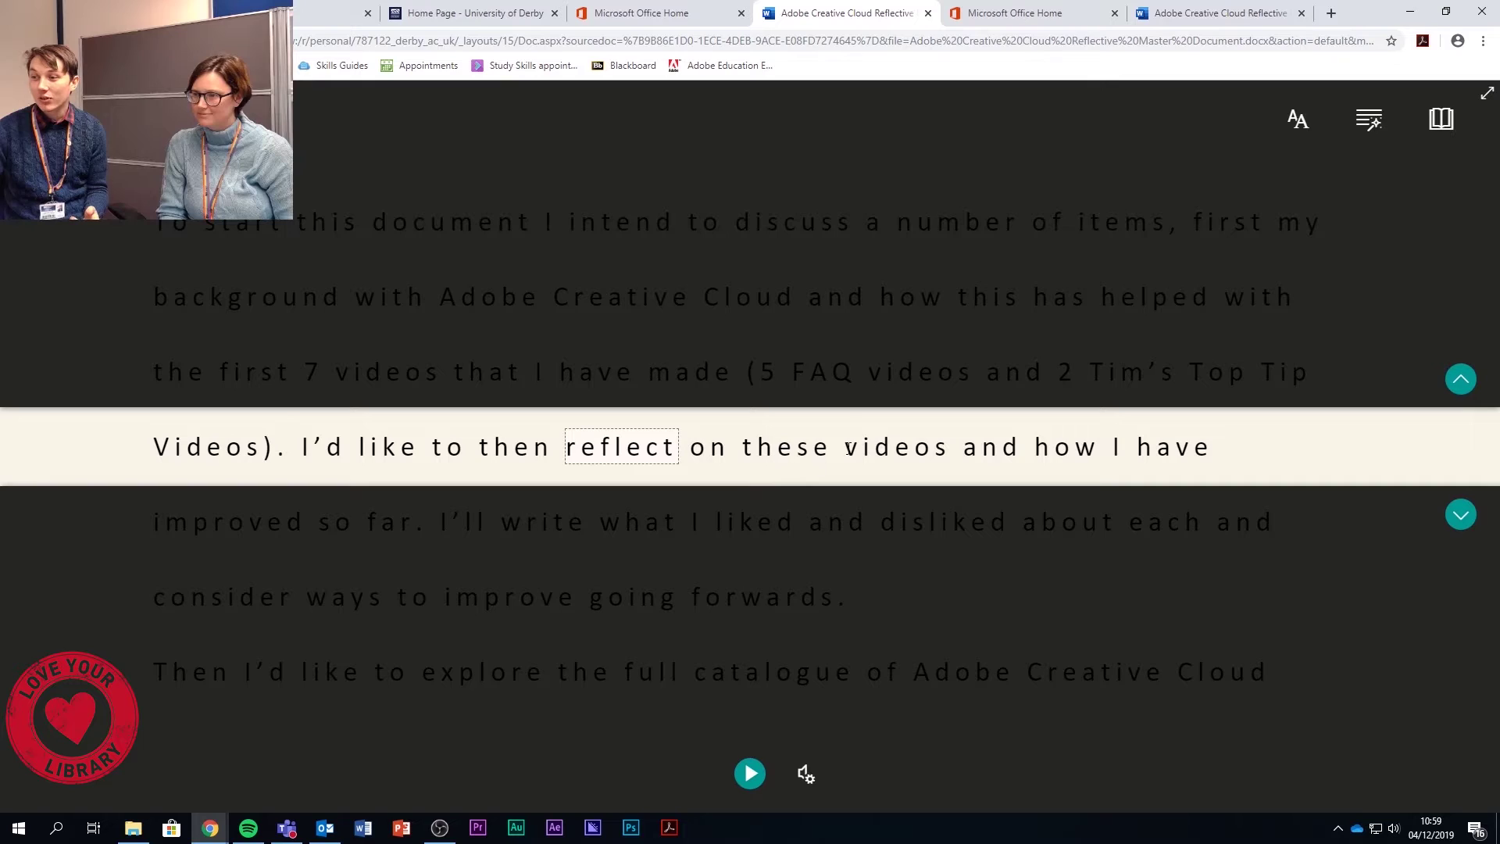
View the Dutch translations and picture dictionary entries for the words "videos", "reflect" and "then"
left_click(876, 452)
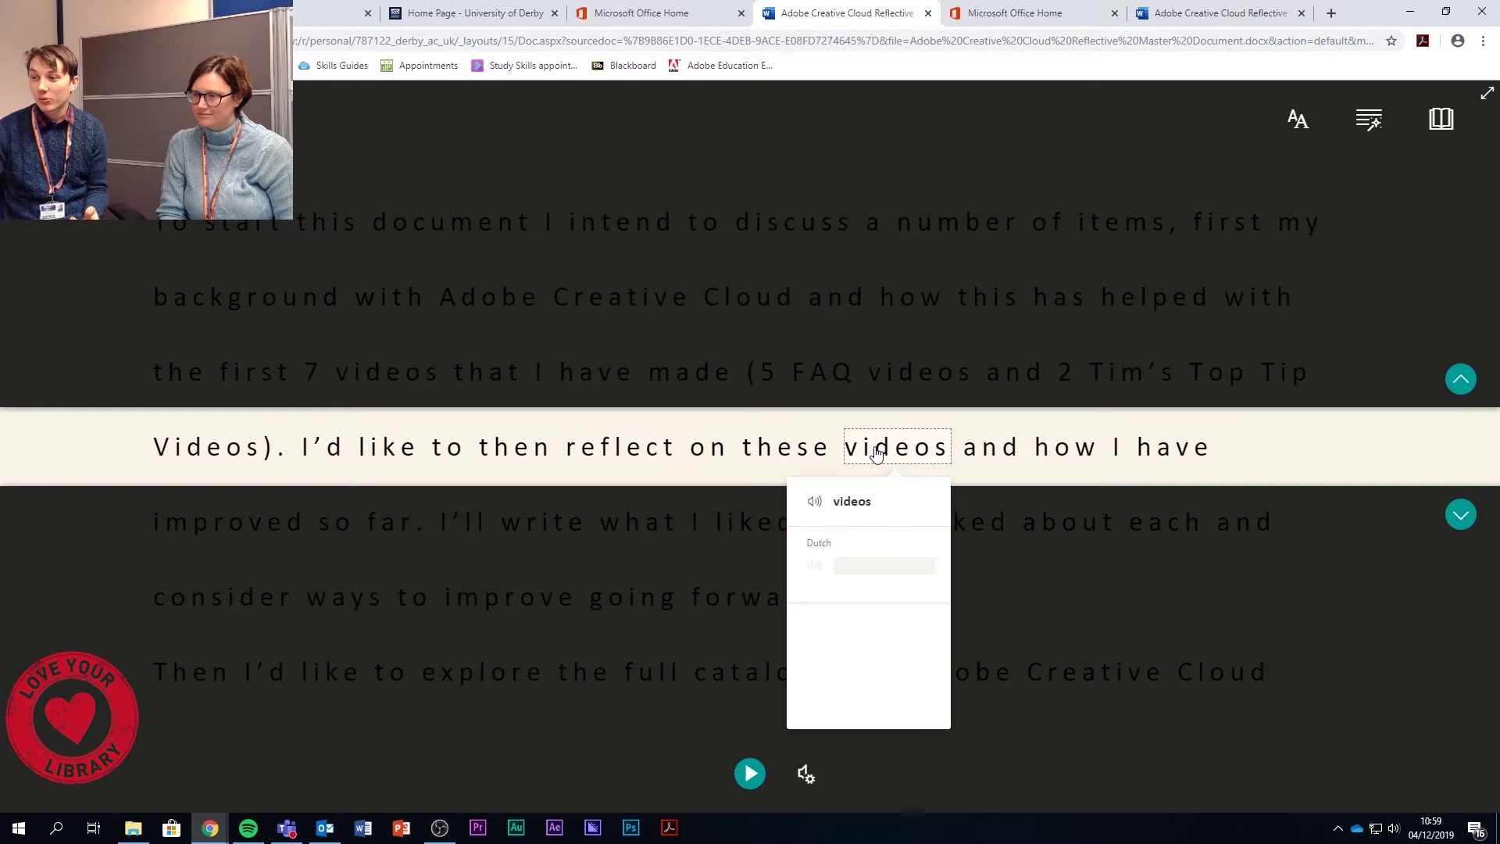
left_click(617, 453)
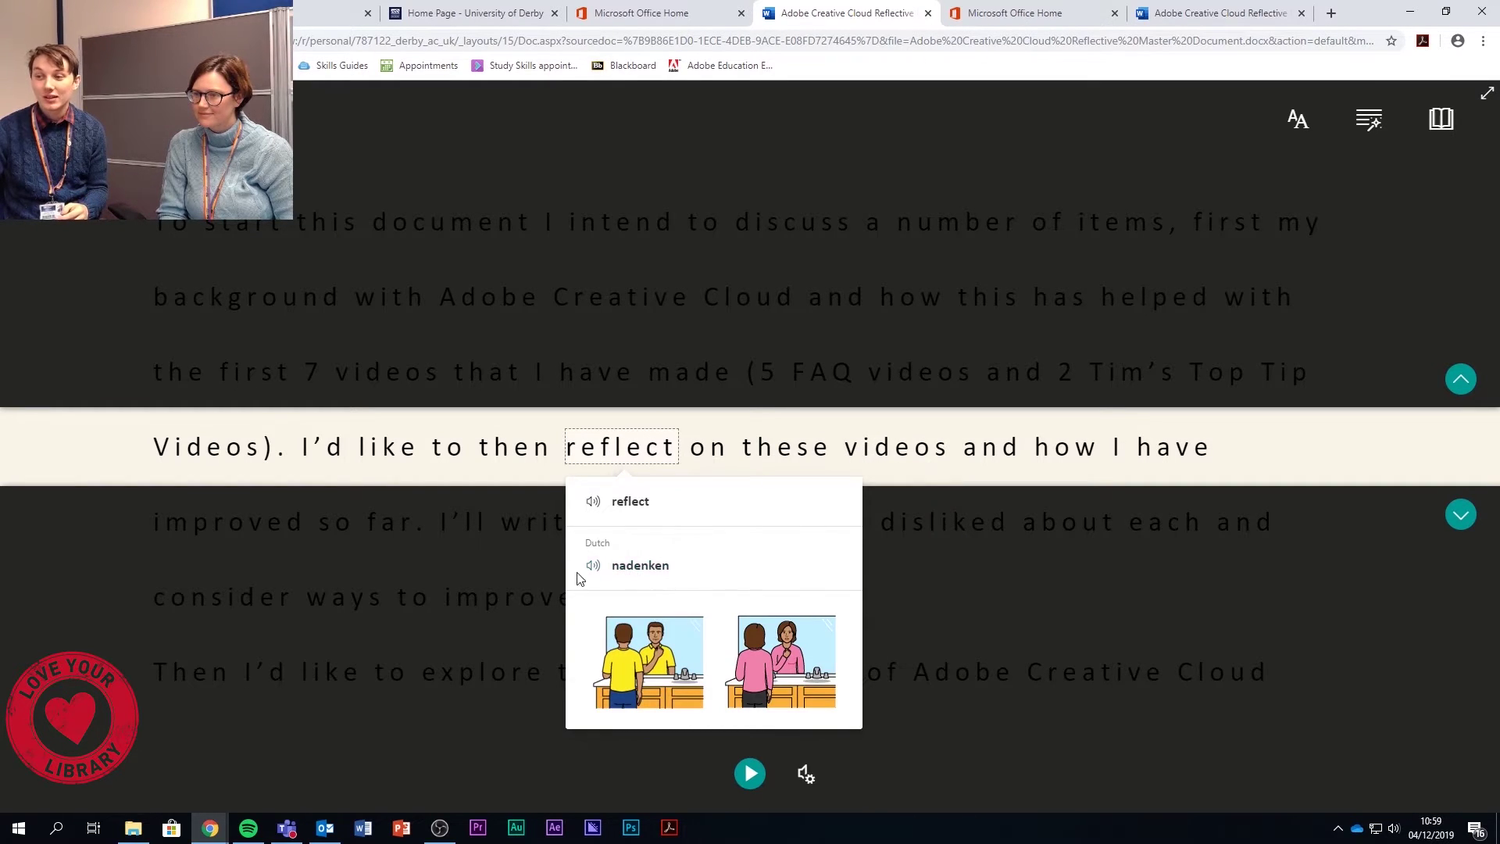
left_click(515, 451)
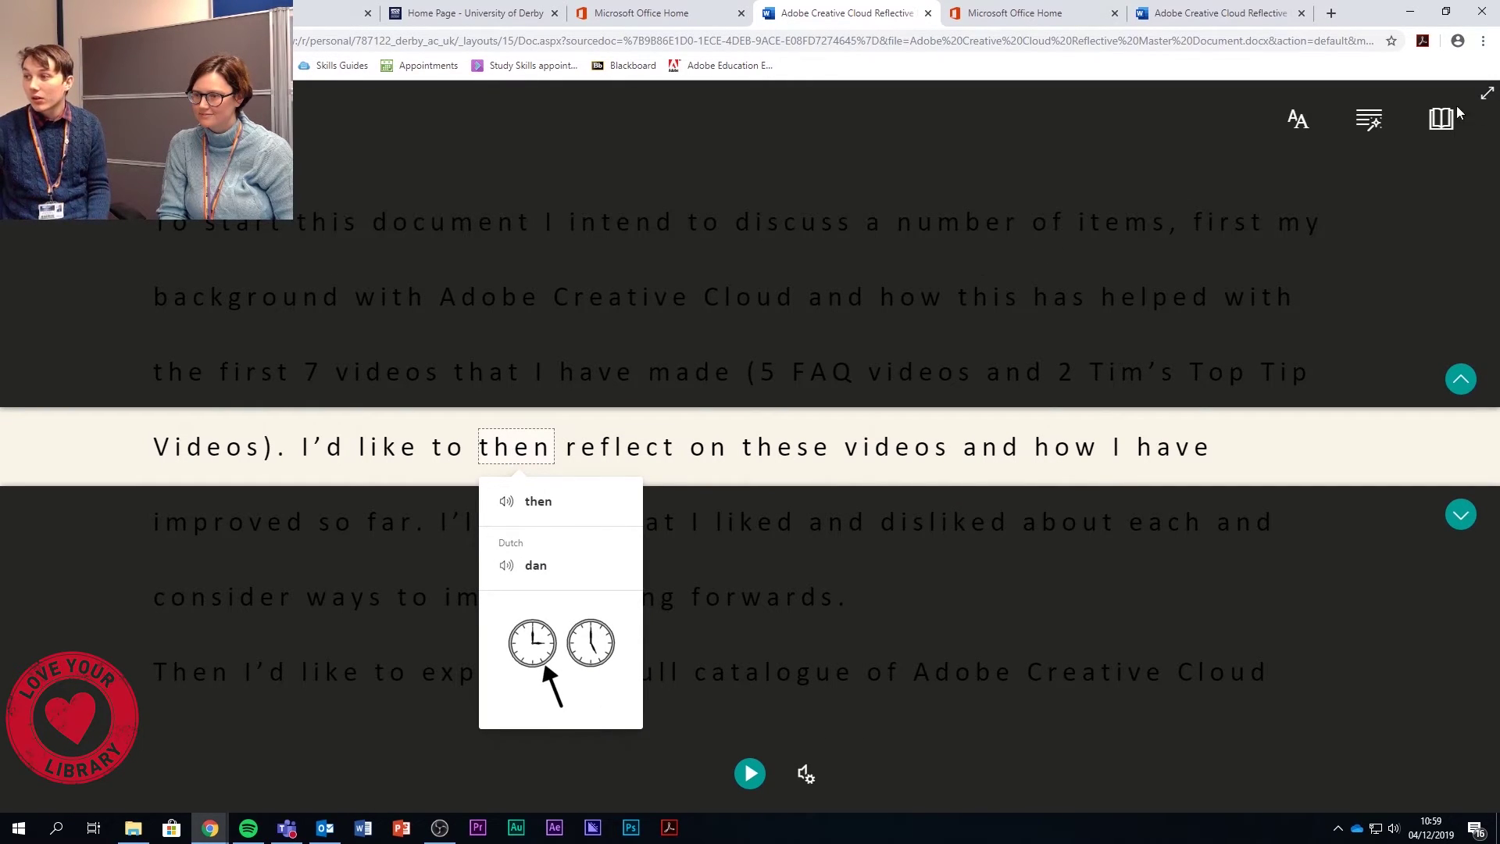
left_click(1441, 119)
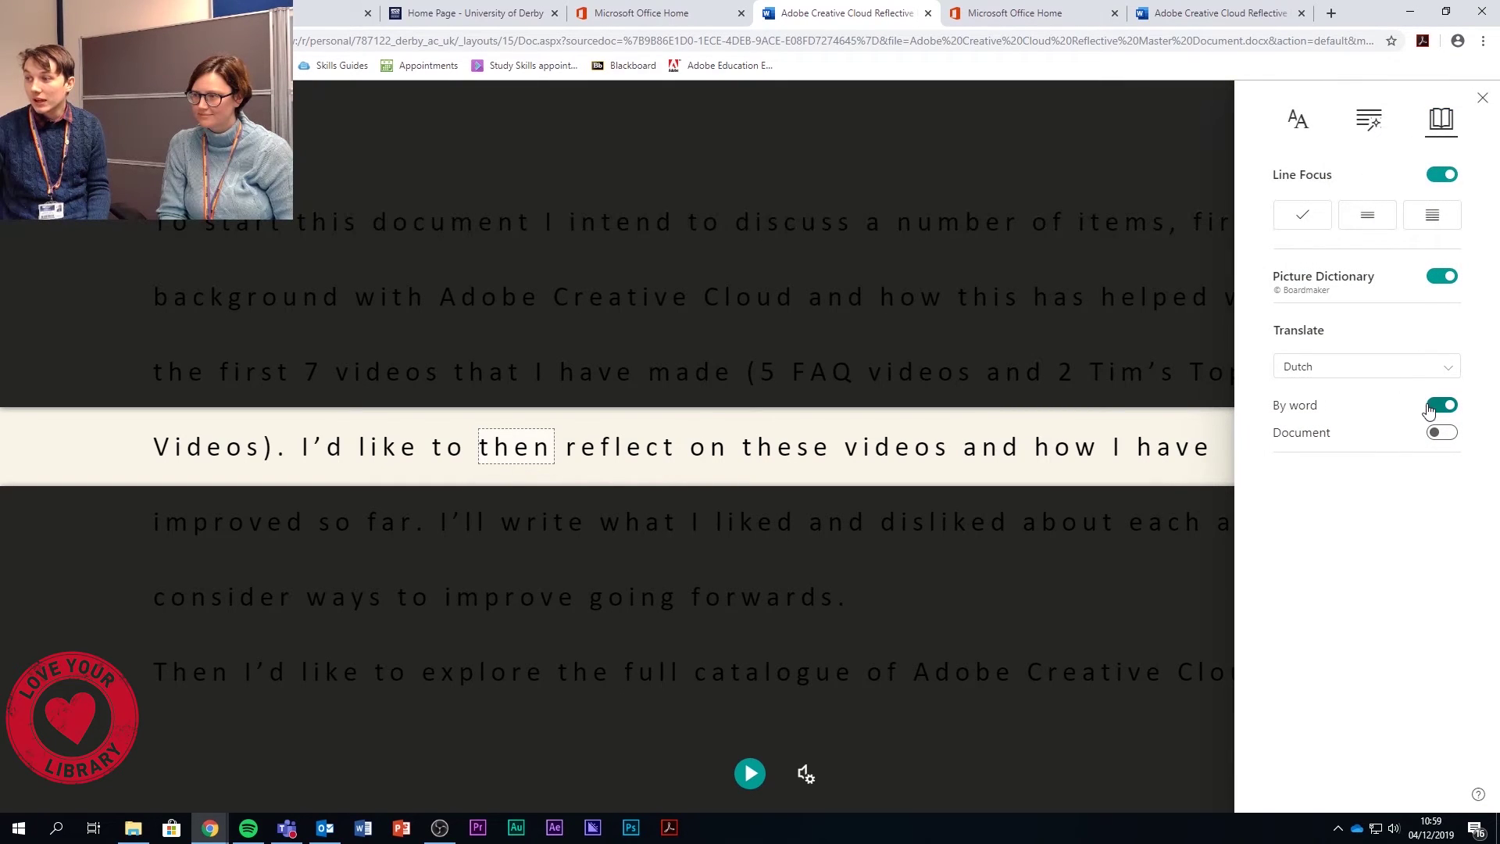
left_click(1303, 127)
left_click(1048, 279)
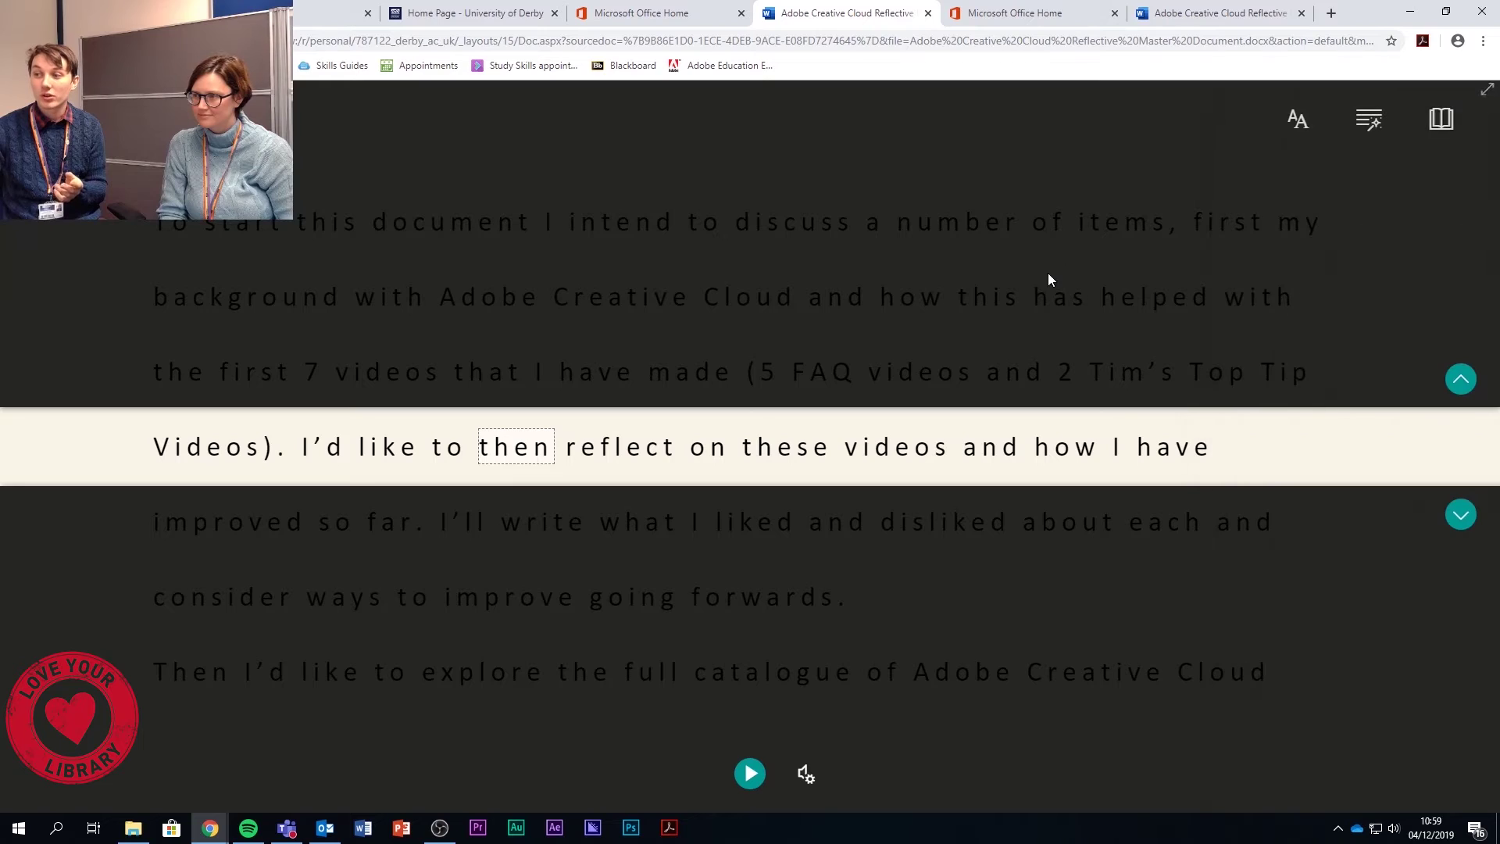